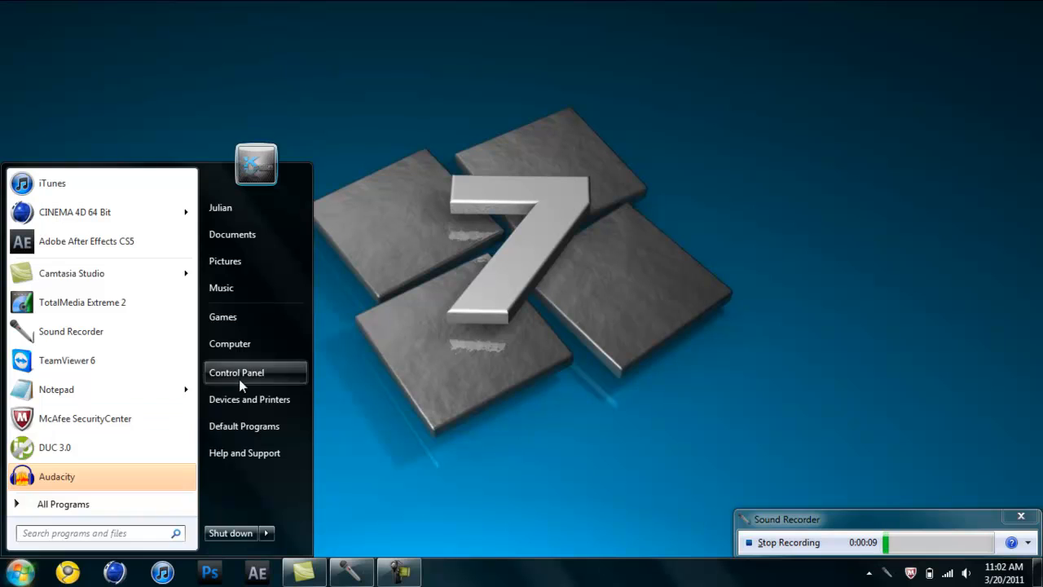
Launch CINEMA 4D and add a MoGraph Text object to the empty scene.
{"action": "left_click", "coordinate": [432, 343]}
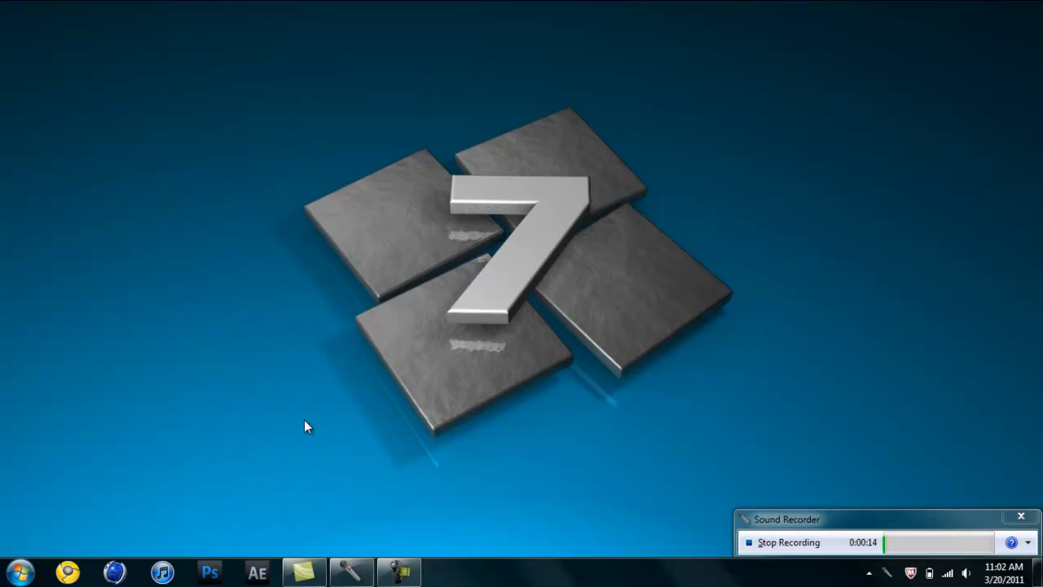
{"action": "left_click", "coordinate": [115, 574]}
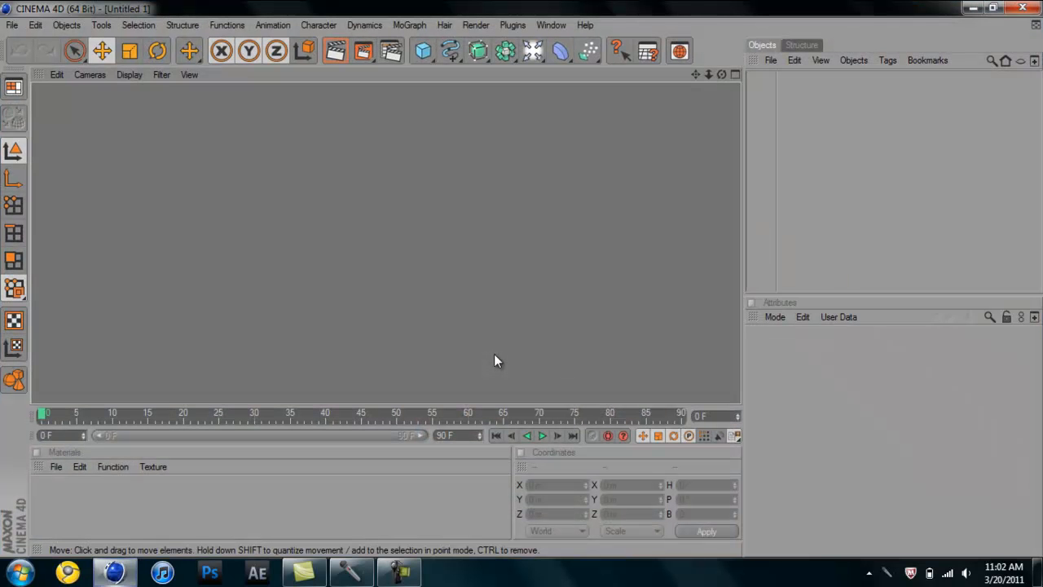
{"action": "left_click", "coordinate": [419, 26]}
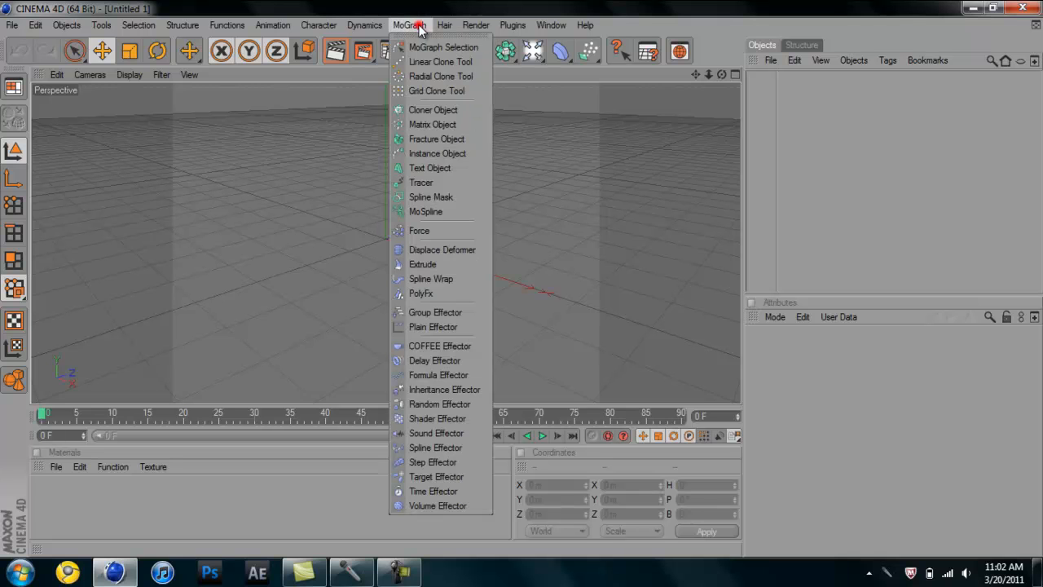
{"action": "left_click", "coordinate": [445, 169]}
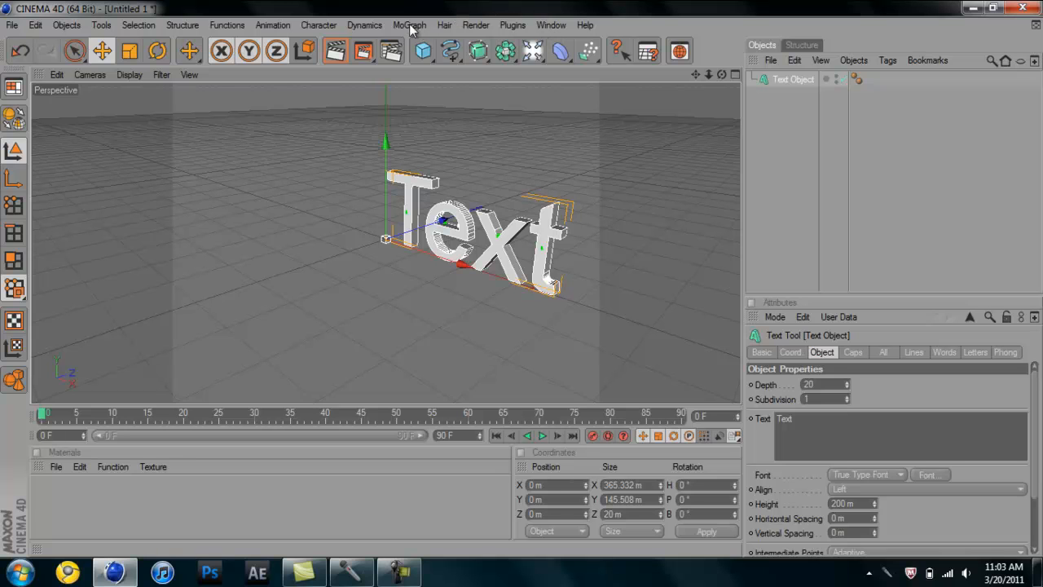
Replace the text object's wording with "Tutorial".
{"action": "left_click", "coordinate": [479, 51]}
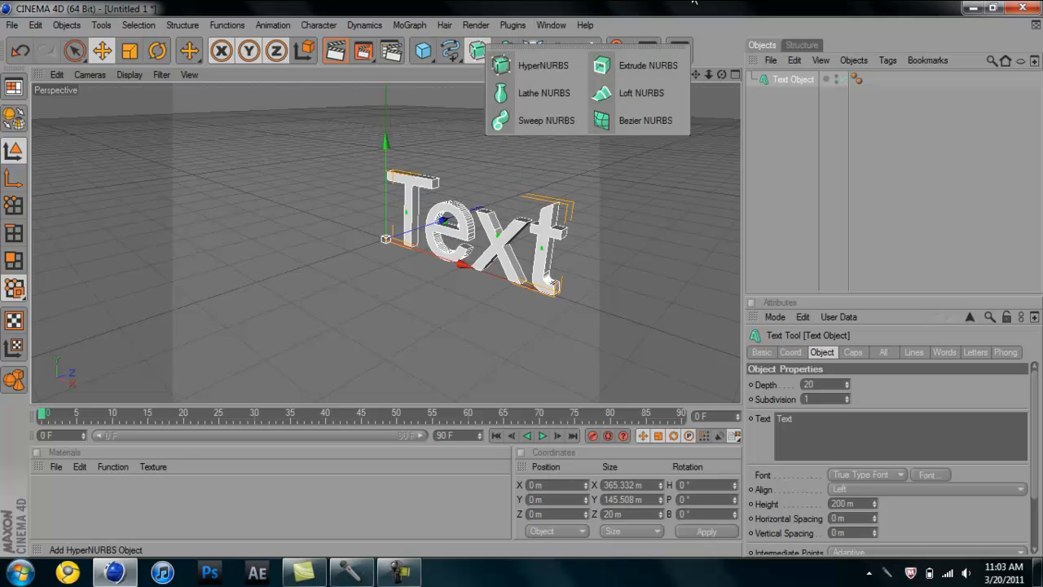
{"action": "left_click_drag", "start_coordinate": [726, 72], "coordinate": [523, 280]}
{"action": "left_click_drag", "start_coordinate": [697, 75], "coordinate": [523, 279]}
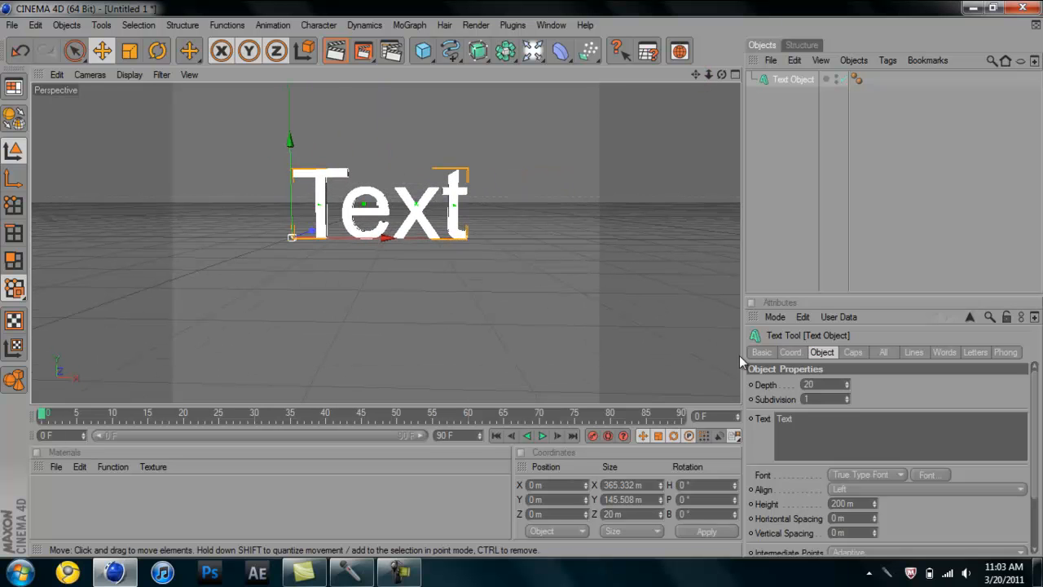
{"action": "double_click", "coordinate": [803, 422]}
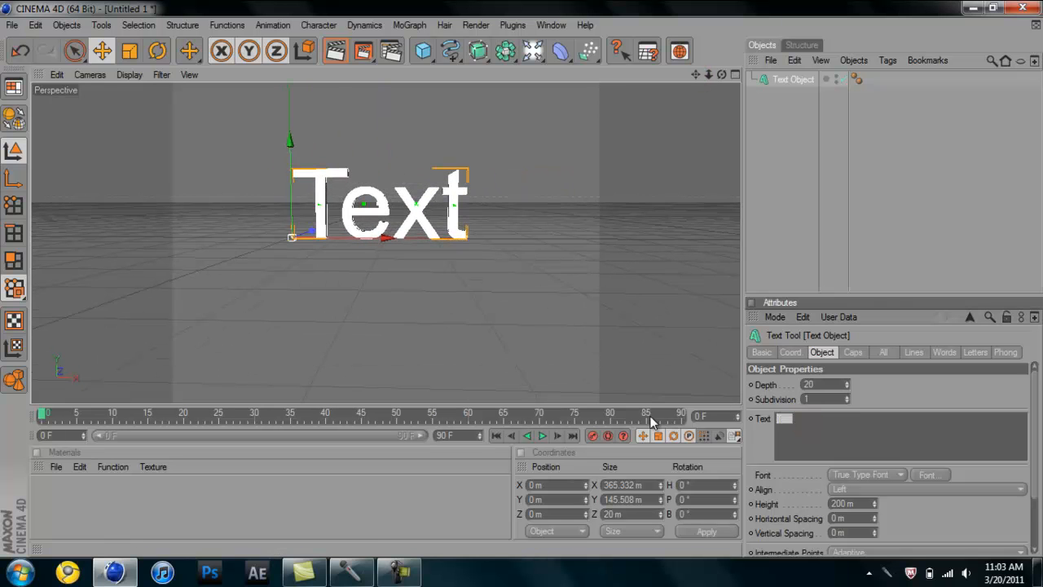
{"action": "type", "text": "Tutorial"}
Change the text's font to Poplar Std in the Black style.
{"action": "left_click", "coordinate": [929, 474]}
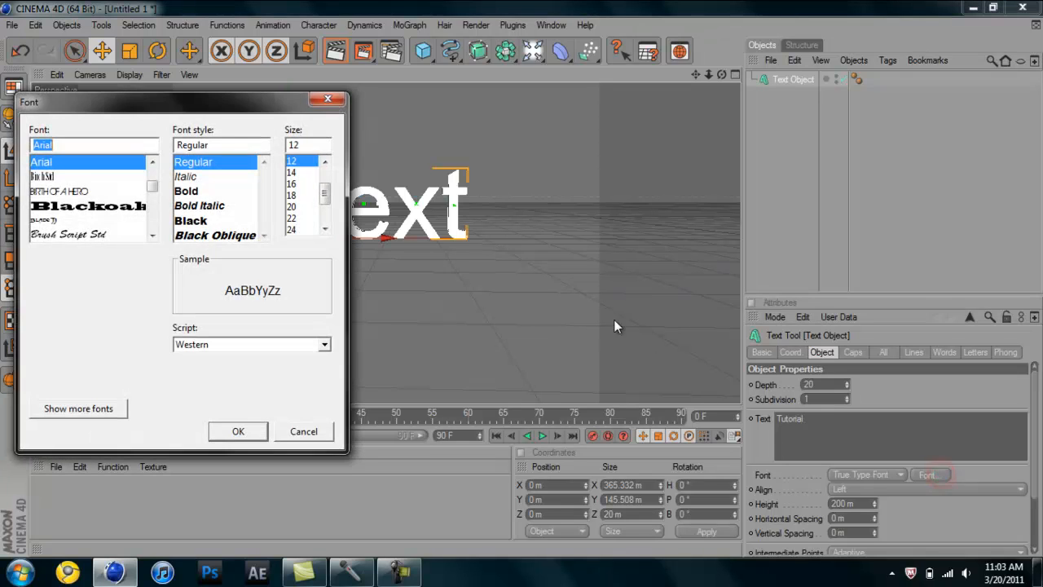
{"action": "left_click_drag", "start_coordinate": [152, 190], "coordinate": [152, 206]}
{"action": "left_click", "coordinate": [107, 191]}
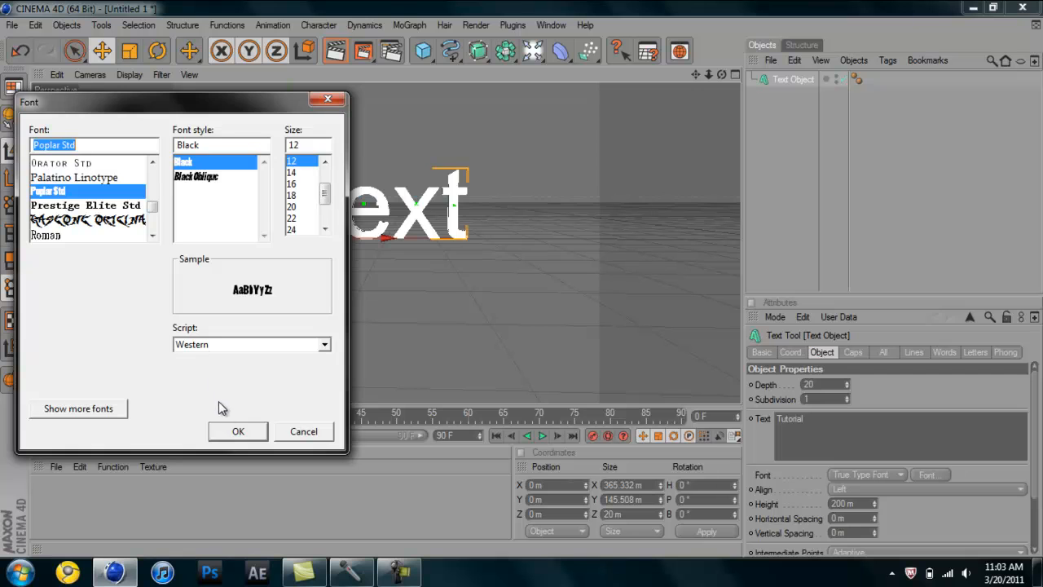
{"action": "left_click", "coordinate": [233, 430]}
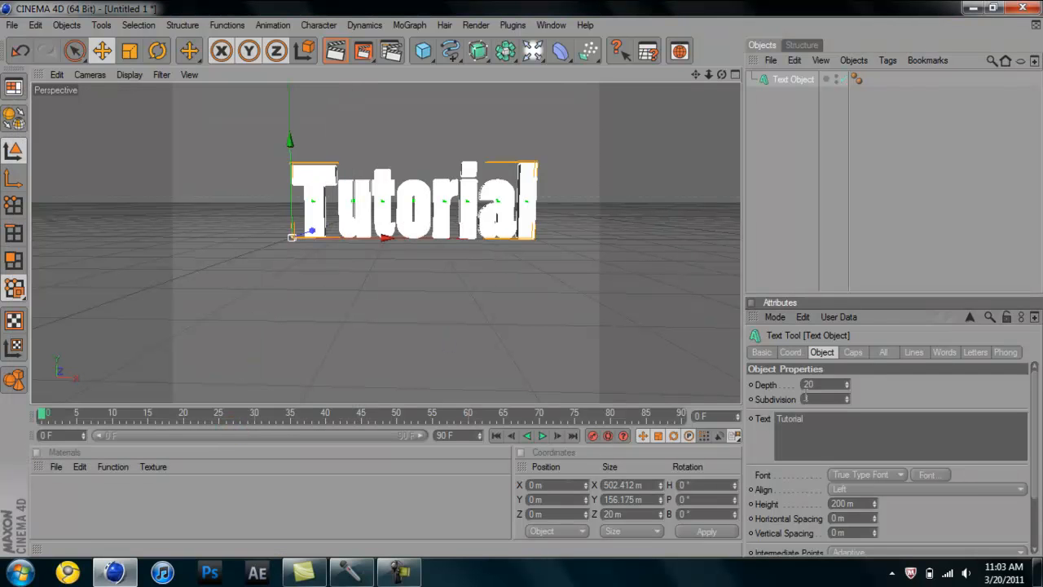
Set the text object's depth to 100.
{"action": "double_click", "coordinate": [828, 384]}
{"action": "type", "text": "100"}
{"action": "left_click", "coordinate": [839, 449]}
Duplicate the Tutorial text object and set the copy's depth to 50.
{"action": "left_click", "coordinate": [795, 81]}
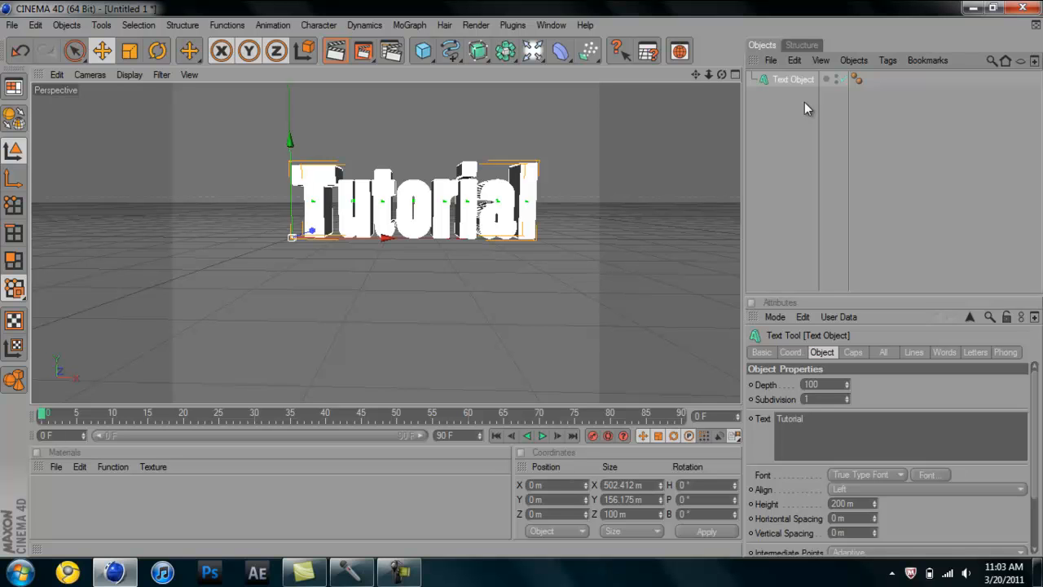
{"action": "key", "text": "ctrl+c"}
{"action": "key", "text": "ctrl+v"}
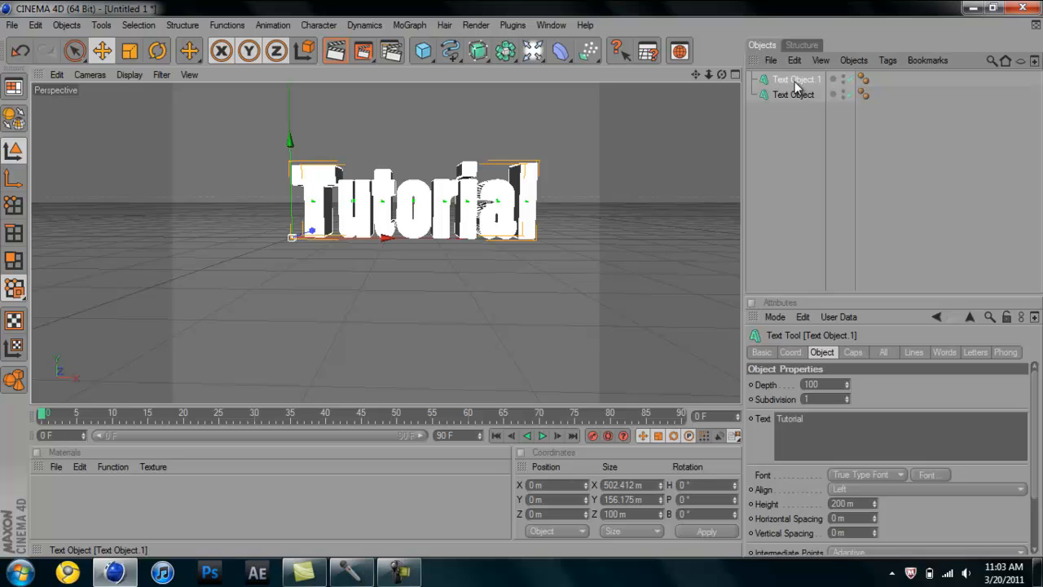
{"action": "left_click", "coordinate": [794, 81]}
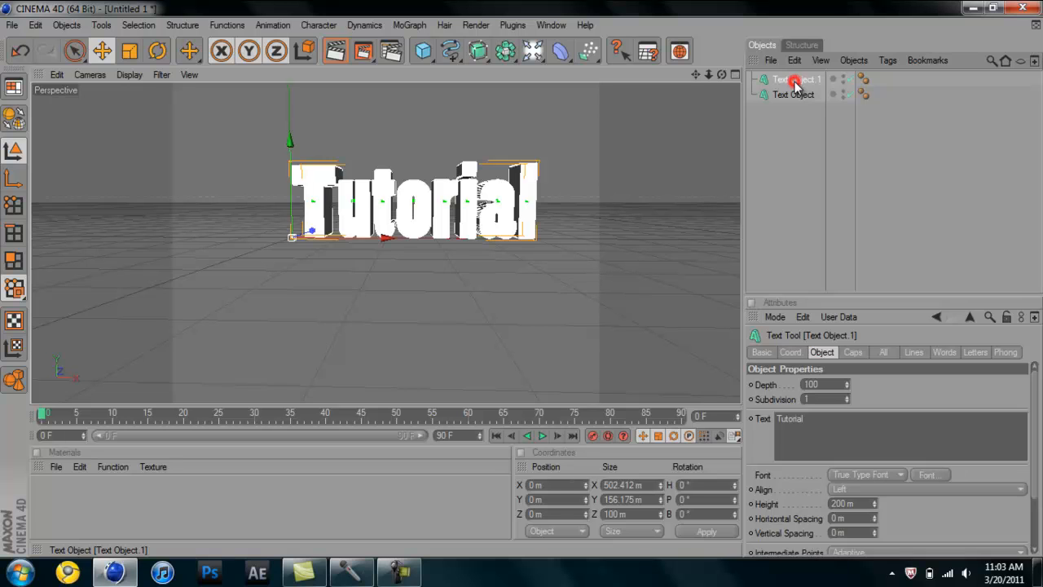
{"action": "double_click", "coordinate": [828, 385]}
{"action": "type", "text": "50"}
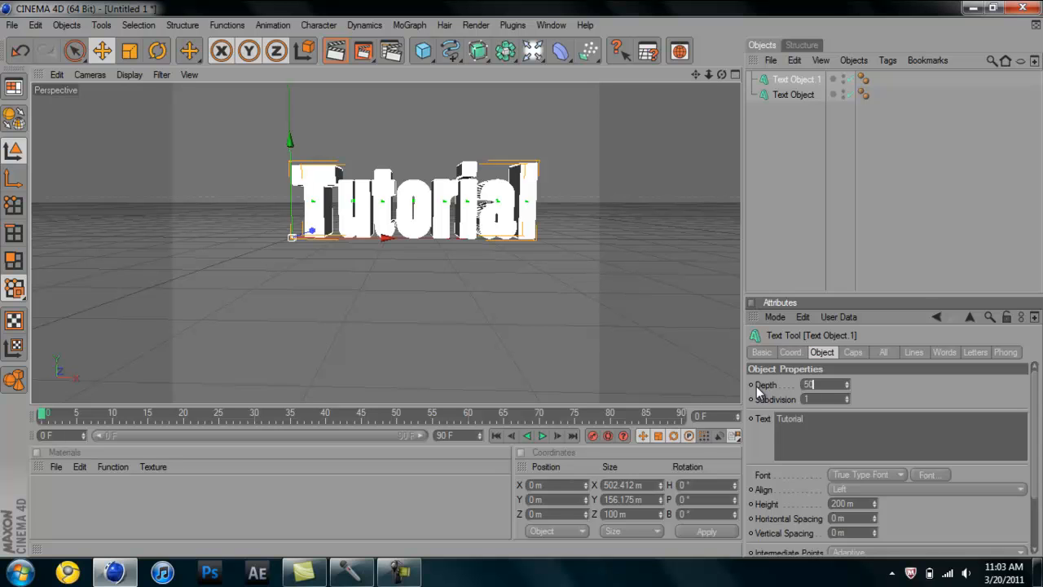
Set the copied text object's Z position to 25 m.
{"action": "left_click", "coordinate": [570, 508]}
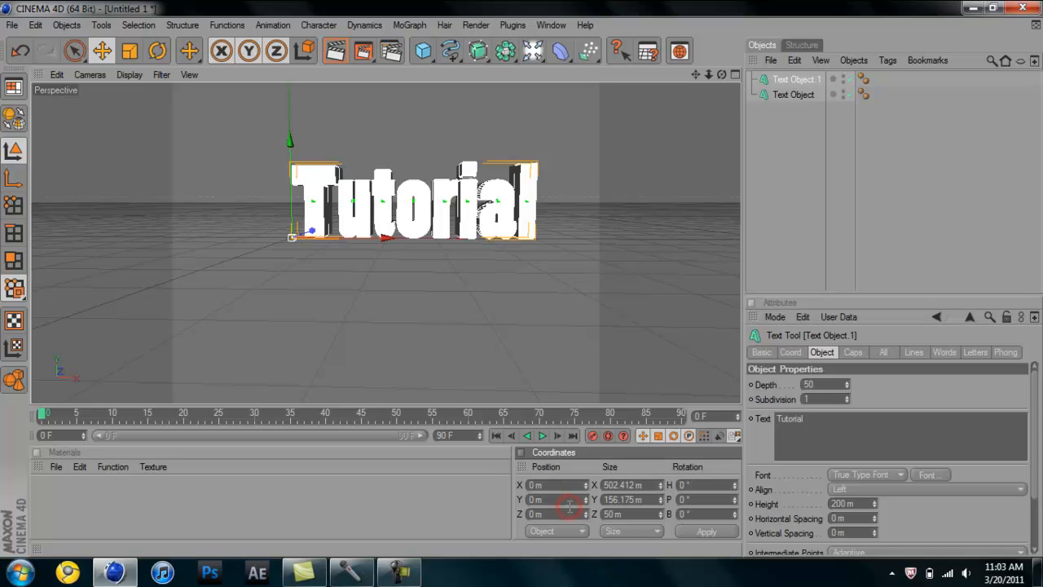
{"action": "left_click_drag", "start_coordinate": [569, 514], "coordinate": [499, 509]}
{"action": "type", "text": "25"}
{"action": "left_click", "coordinate": [686, 536]}
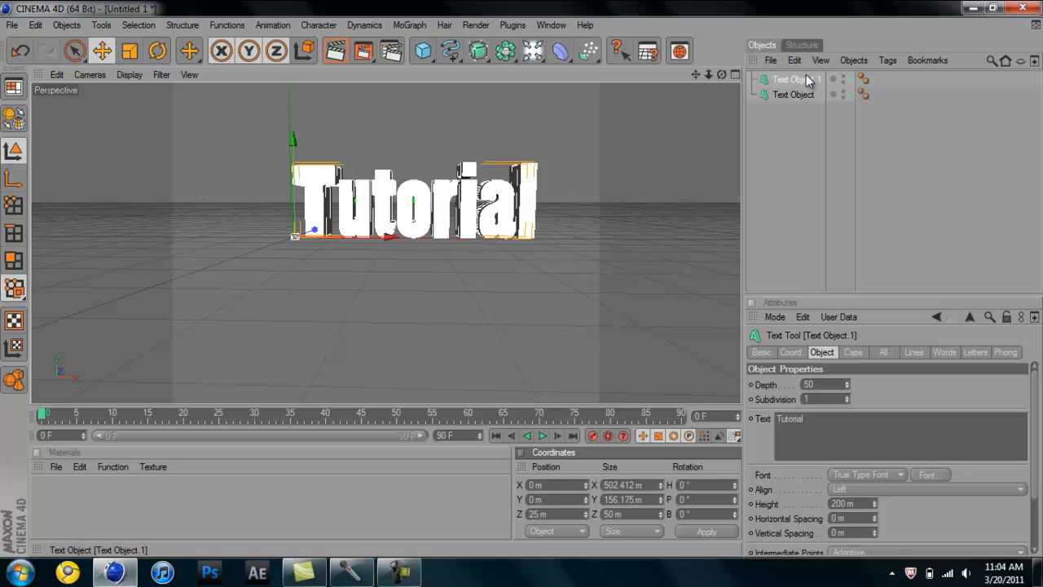
Set both the start and end caps of the copied text object to Fillet Cap.
{"action": "left_click", "coordinate": [852, 352]}
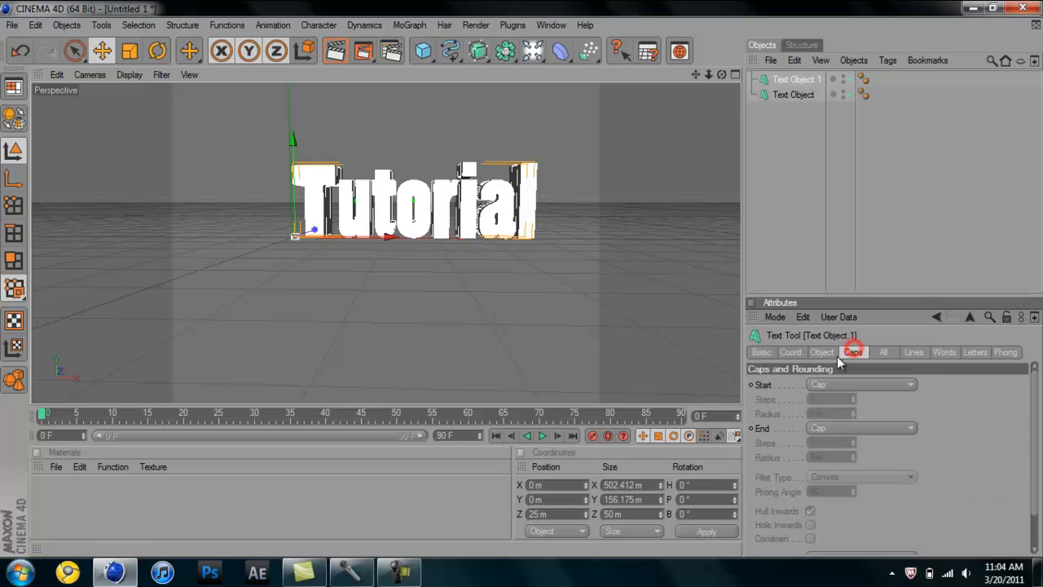
{"action": "left_click", "coordinate": [823, 386]}
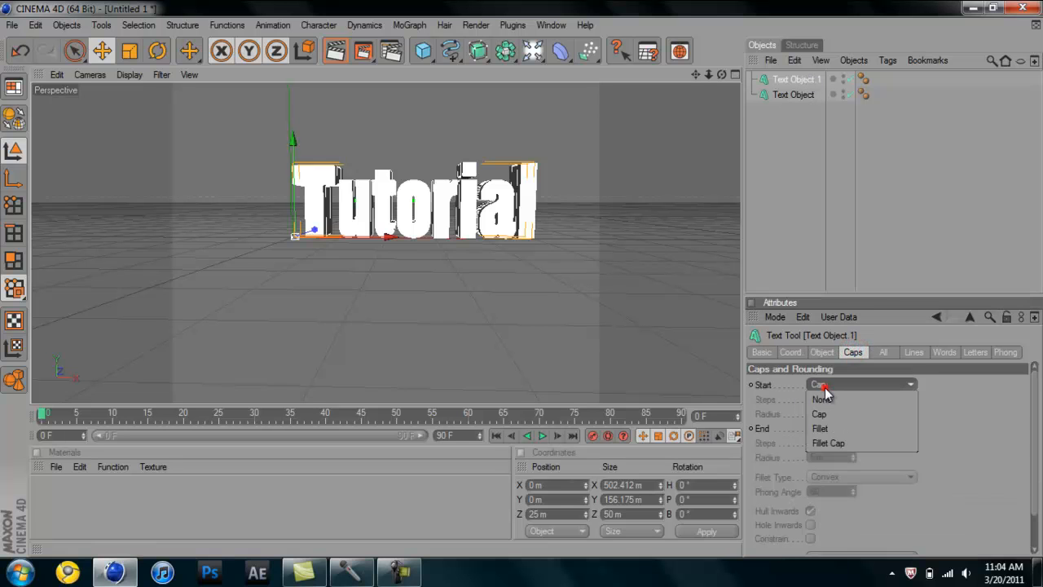
{"action": "left_click", "coordinate": [791, 353]}
{"action": "left_click", "coordinate": [790, 352]}
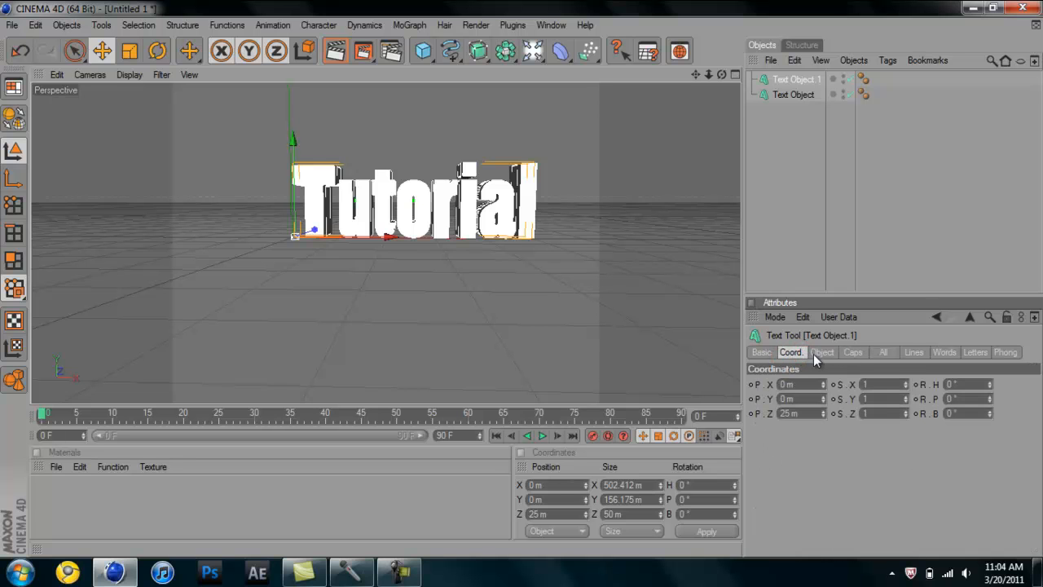
{"action": "left_click", "coordinate": [819, 352]}
{"action": "left_click", "coordinate": [855, 353]}
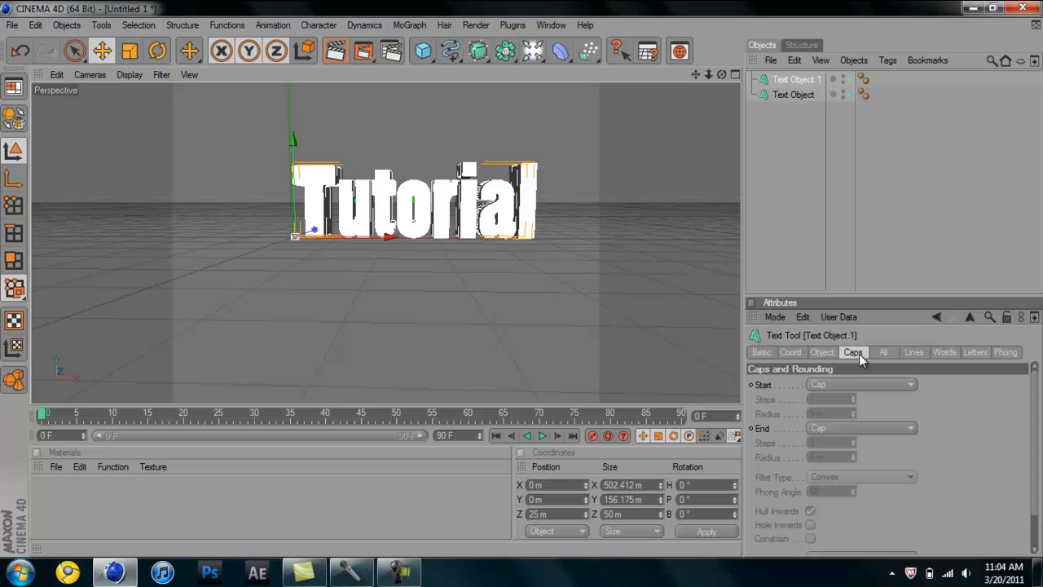
{"action": "left_click", "coordinate": [834, 387]}
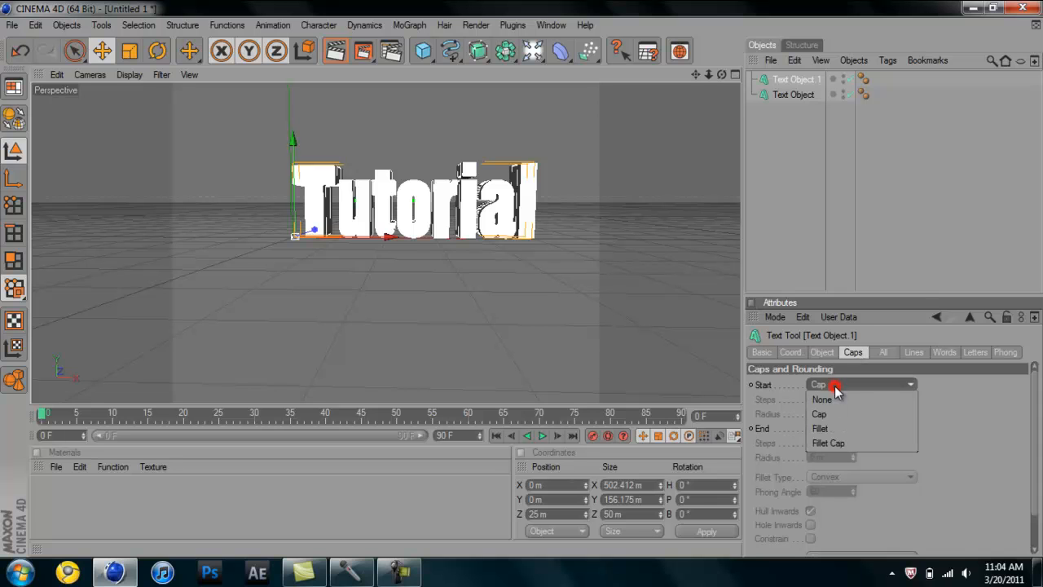
{"action": "left_click", "coordinate": [831, 444]}
{"action": "left_click", "coordinate": [841, 430]}
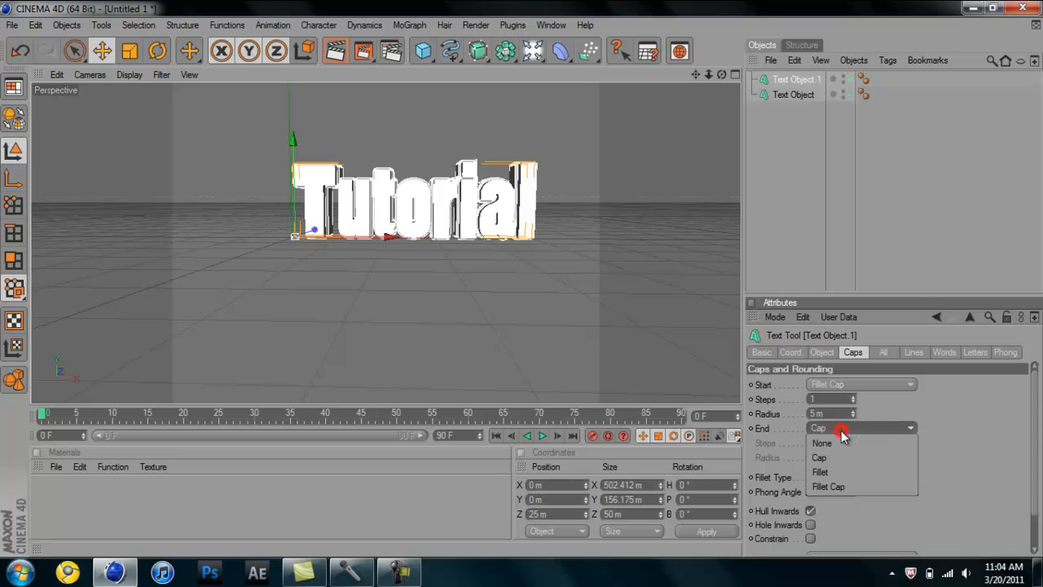
{"action": "left_click", "coordinate": [833, 484]}
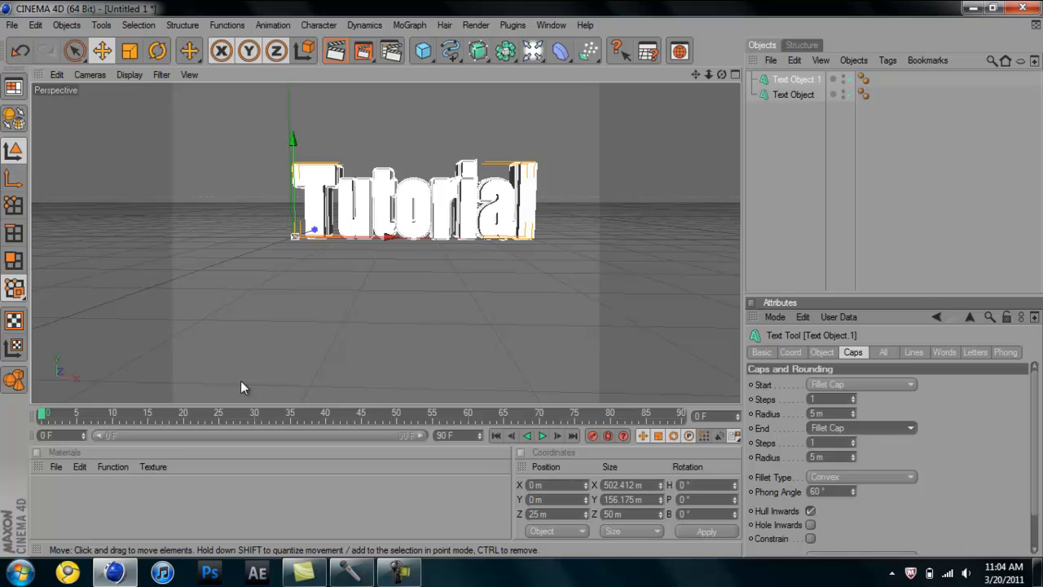
Create a material with black color (RGB 0, 0, 0) and apply it to the original, deeper text object.
{"action": "double_click", "coordinate": [152, 500]}
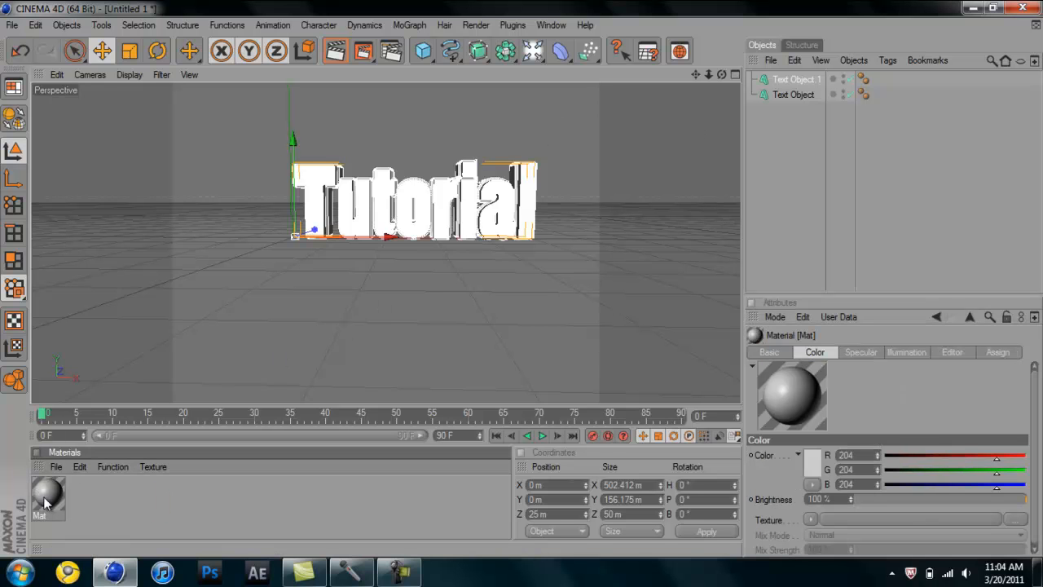
{"action": "double_click", "coordinate": [46, 495]}
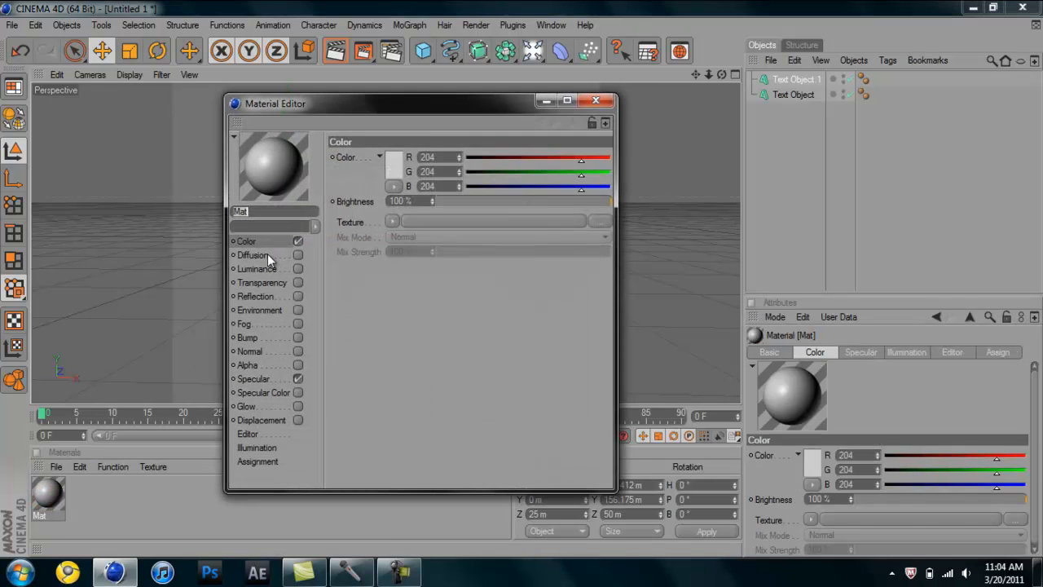
{"action": "left_click", "coordinate": [596, 100]}
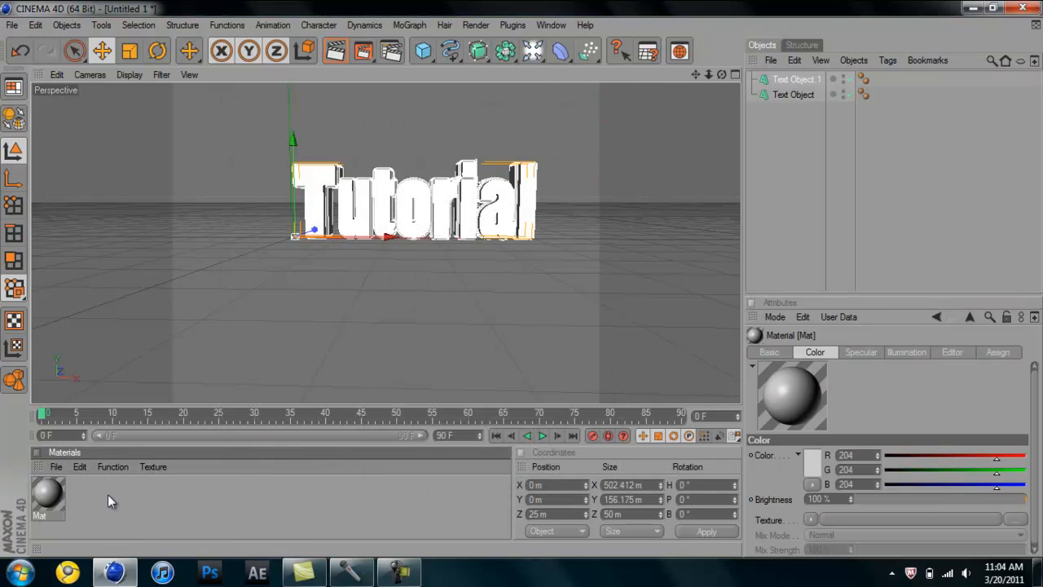
{"action": "double_click", "coordinate": [47, 498]}
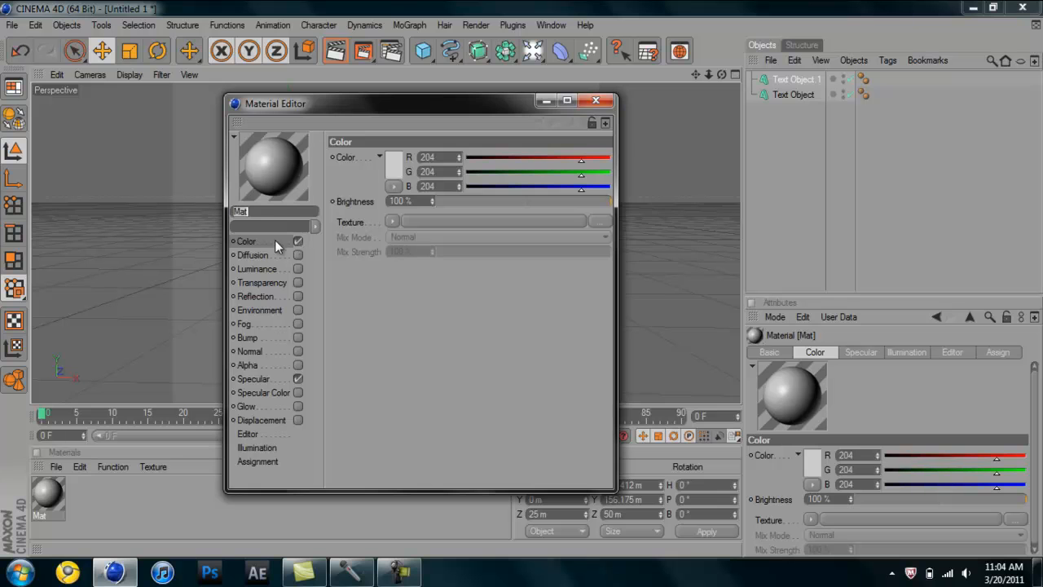
{"action": "left_click", "coordinate": [396, 168]}
{"action": "left_click_drag", "start_coordinate": [348, 178], "coordinate": [259, 232]}
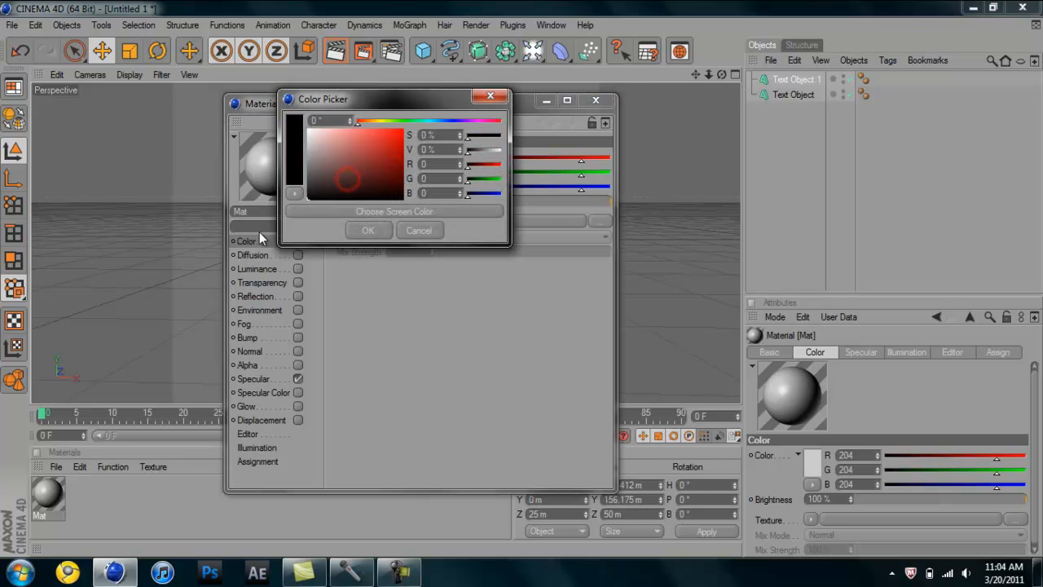
{"action": "left_click", "coordinate": [375, 230]}
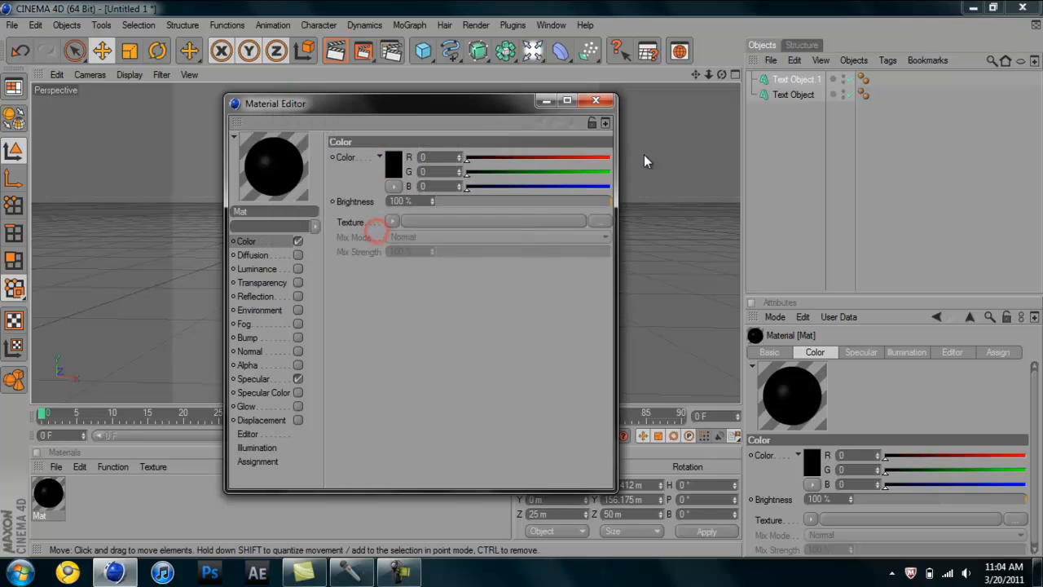
{"action": "left_click", "coordinate": [596, 100]}
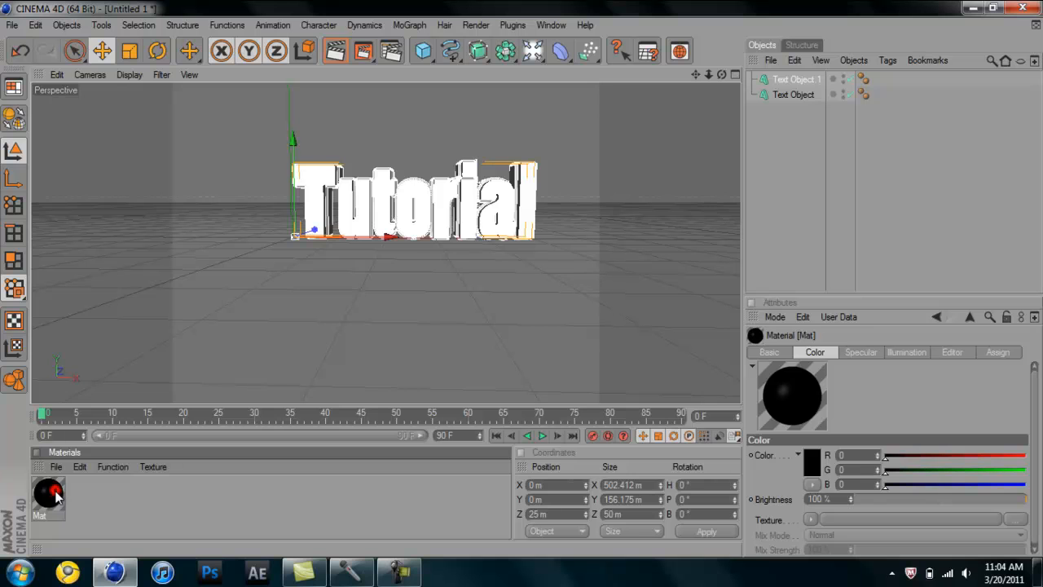
{"action": "left_click_drag", "start_coordinate": [55, 501], "coordinate": [318, 196]}
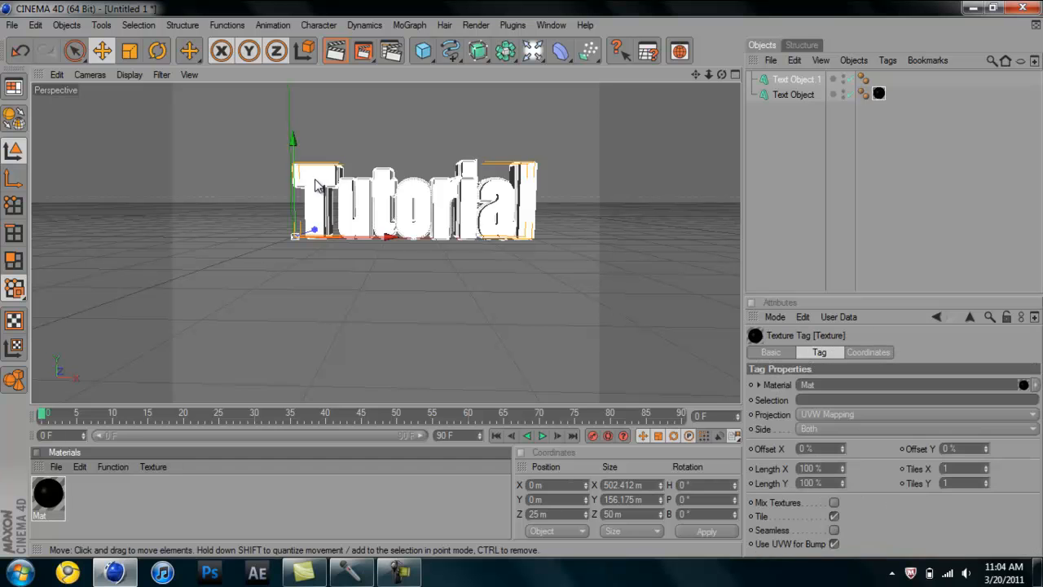
Create a second material and set its color to yellow, RGB 255, 242, 0.
{"action": "double_click", "coordinate": [164, 489]}
{"action": "double_click", "coordinate": [46, 491]}
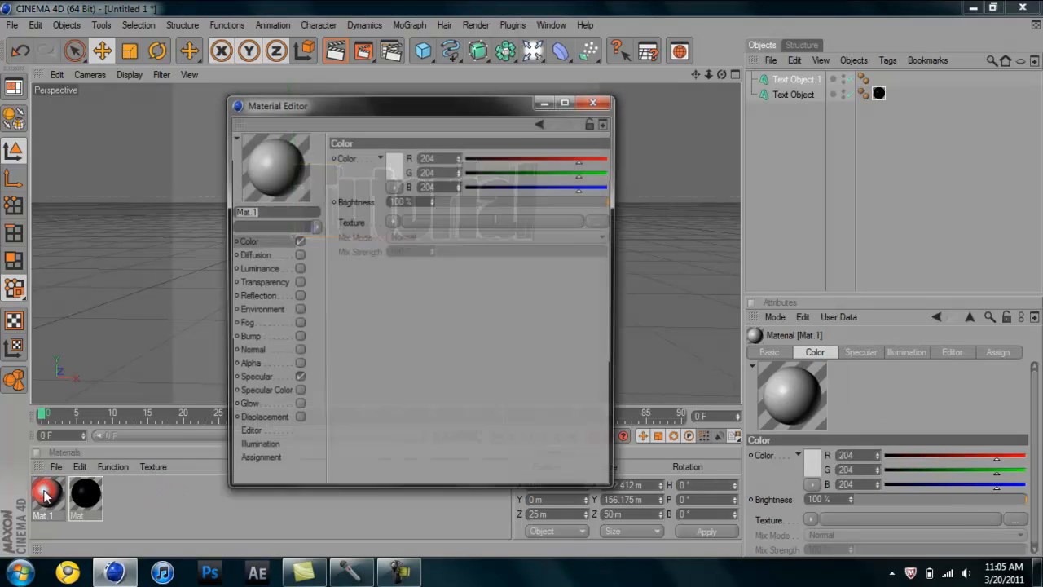
{"action": "left_click", "coordinate": [391, 160]}
{"action": "left_click_drag", "start_coordinate": [377, 112], "coordinate": [381, 119]}
{"action": "left_click", "coordinate": [386, 151]}
{"action": "left_click", "coordinate": [356, 223]}
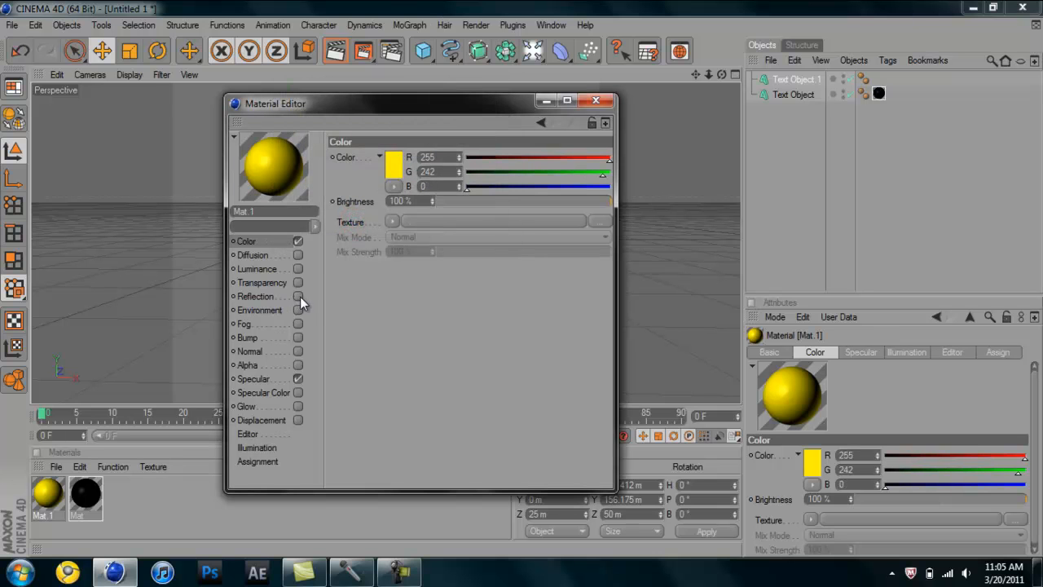
Enable reflection and transparency on the yellow material and set the transparency brightness to 20 %.
{"action": "left_click", "coordinate": [299, 296]}
{"action": "left_click", "coordinate": [298, 283]}
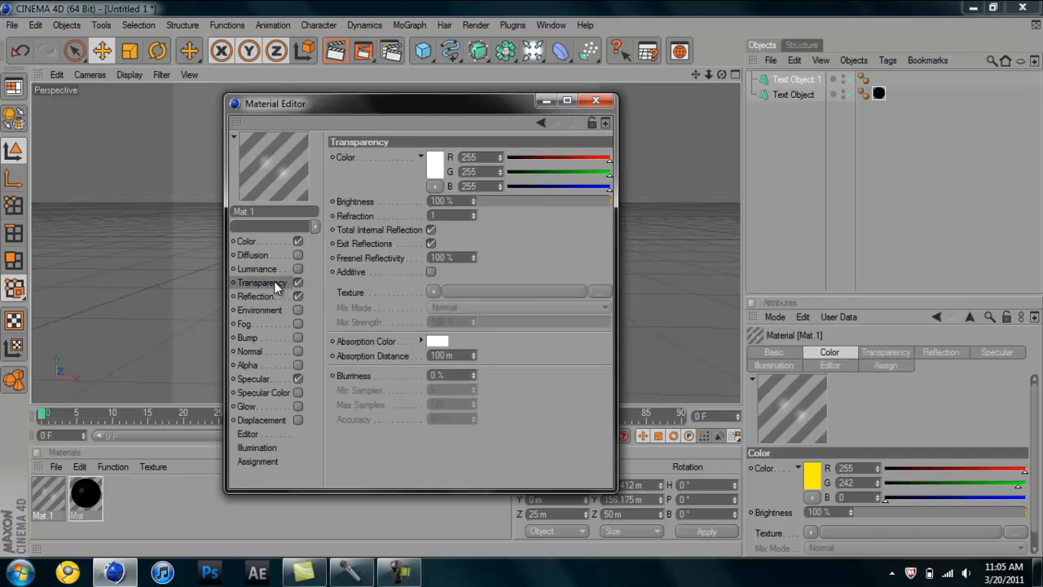
{"action": "left_click", "coordinate": [475, 204]}
{"action": "left_click_drag", "start_coordinate": [475, 204], "coordinate": [475, 201]}
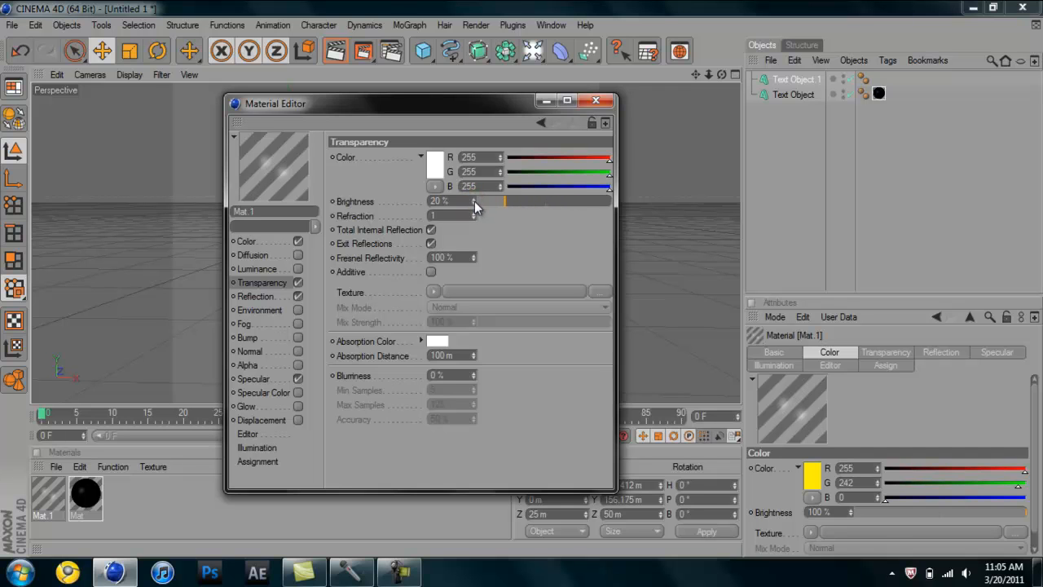
Set the yellow material's reflection brightness to 19 % and apply the material to the copied text object.
{"action": "left_click", "coordinate": [287, 296]}
{"action": "left_click_drag", "start_coordinate": [433, 201], "coordinate": [433, 202]}
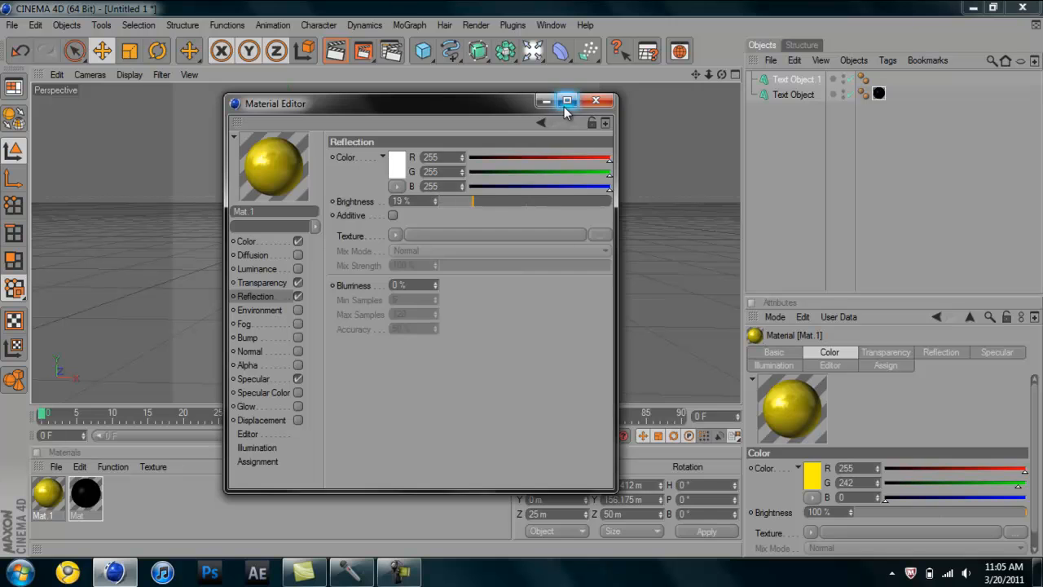
{"action": "left_click", "coordinate": [595, 100]}
{"action": "left_click_drag", "start_coordinate": [43, 494], "coordinate": [329, 216]}
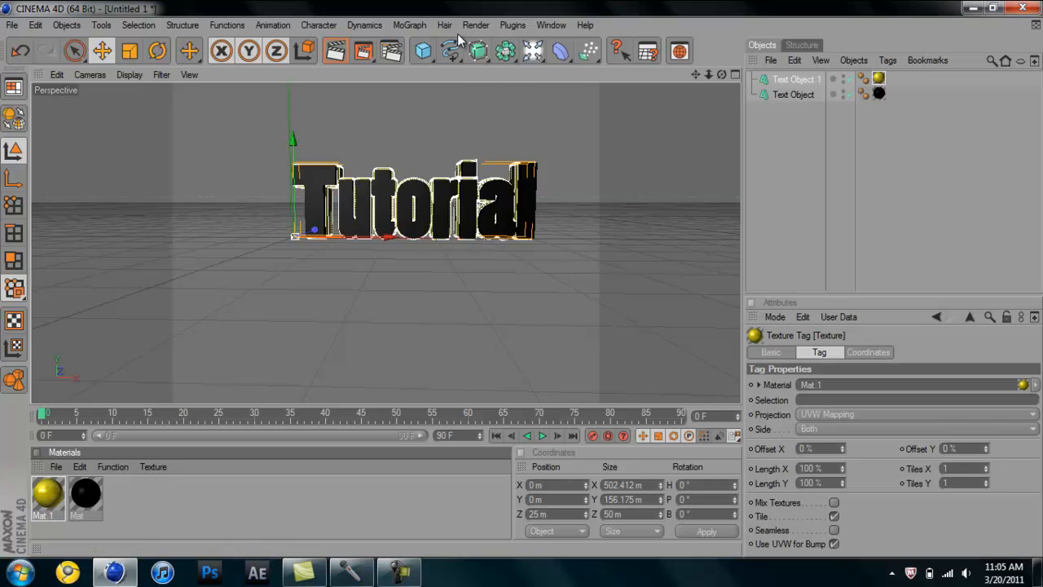
Add a Sky object to the scene.
{"action": "left_click", "coordinate": [532, 52]}
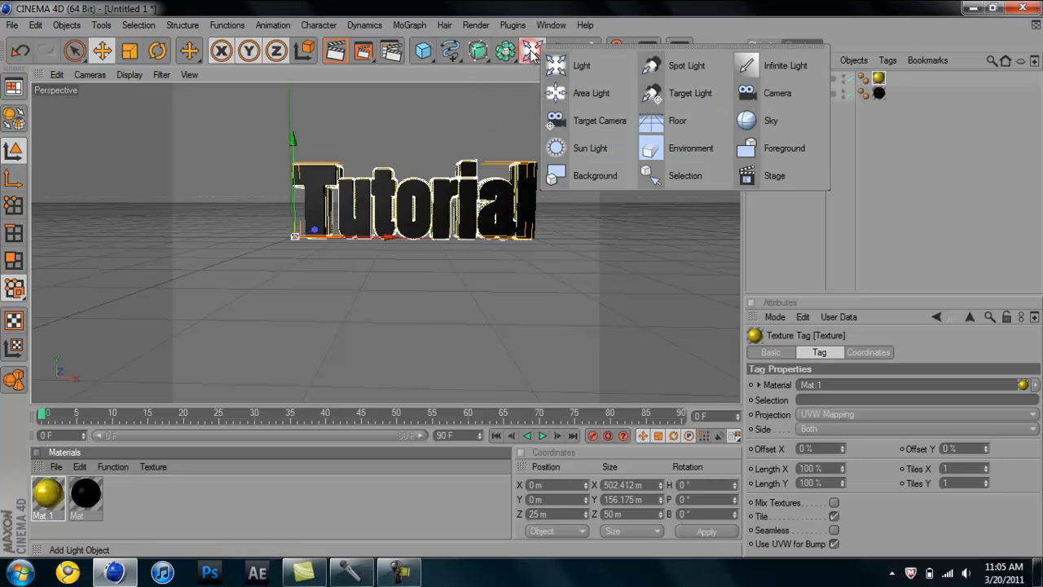
{"action": "left_click", "coordinate": [772, 120]}
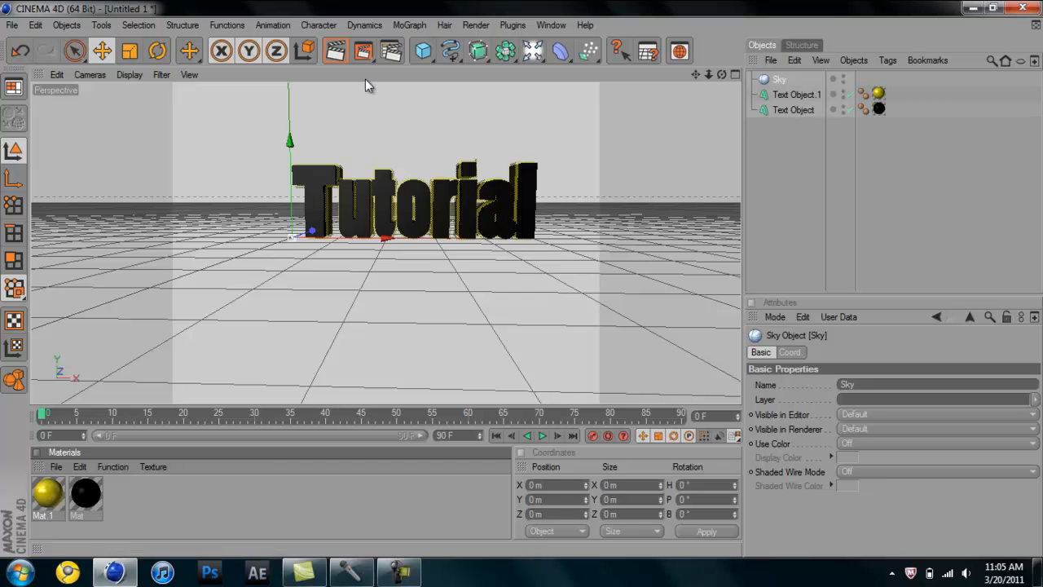
Set the render output size to 1280 pixels wide by 720 pixels high.
{"action": "left_click", "coordinate": [389, 52]}
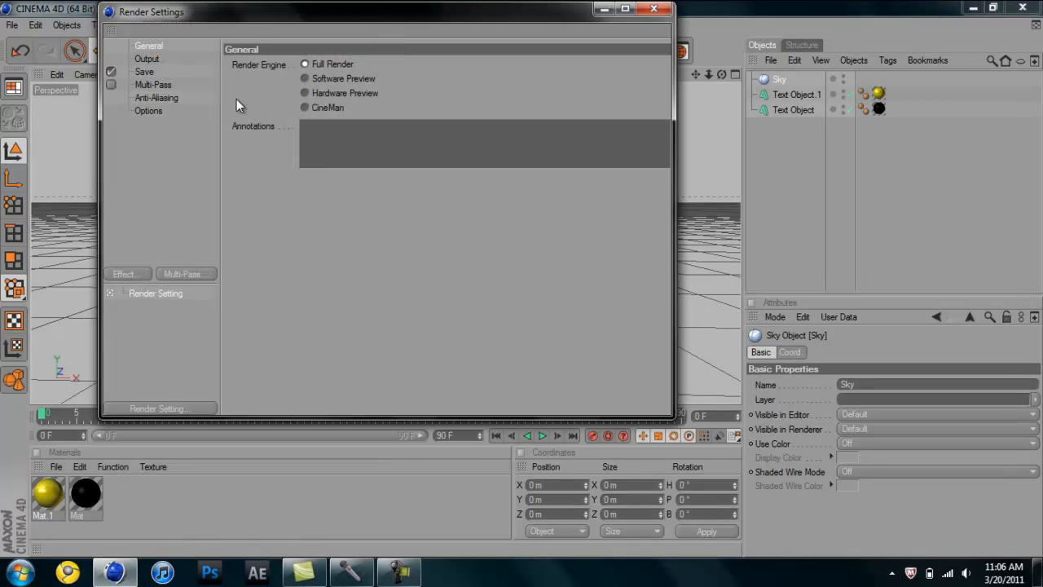
{"action": "left_click", "coordinate": [147, 59]}
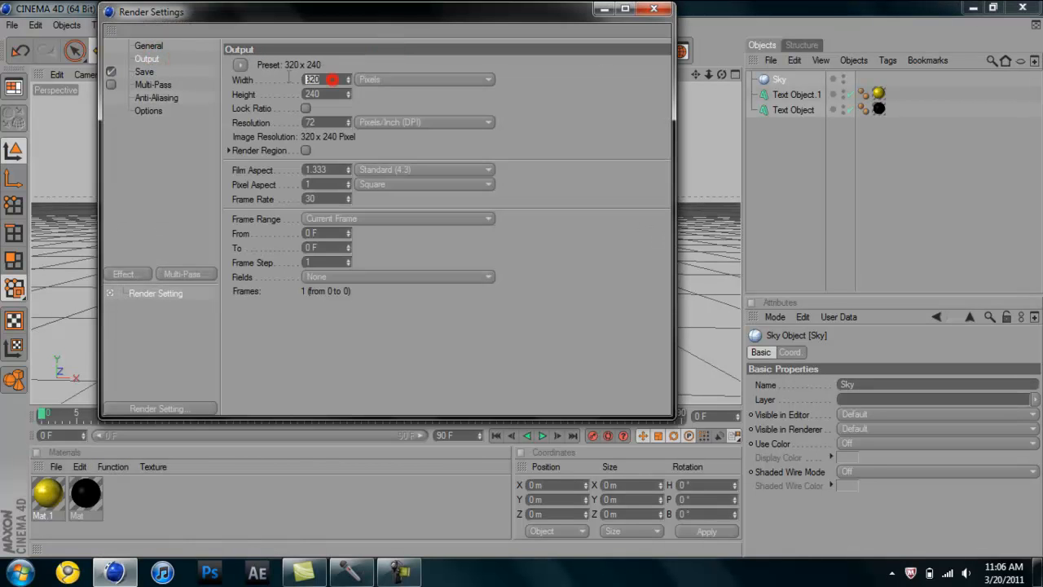
{"action": "type", "text": "1280"}
{"action": "key", "text": "Tab"}
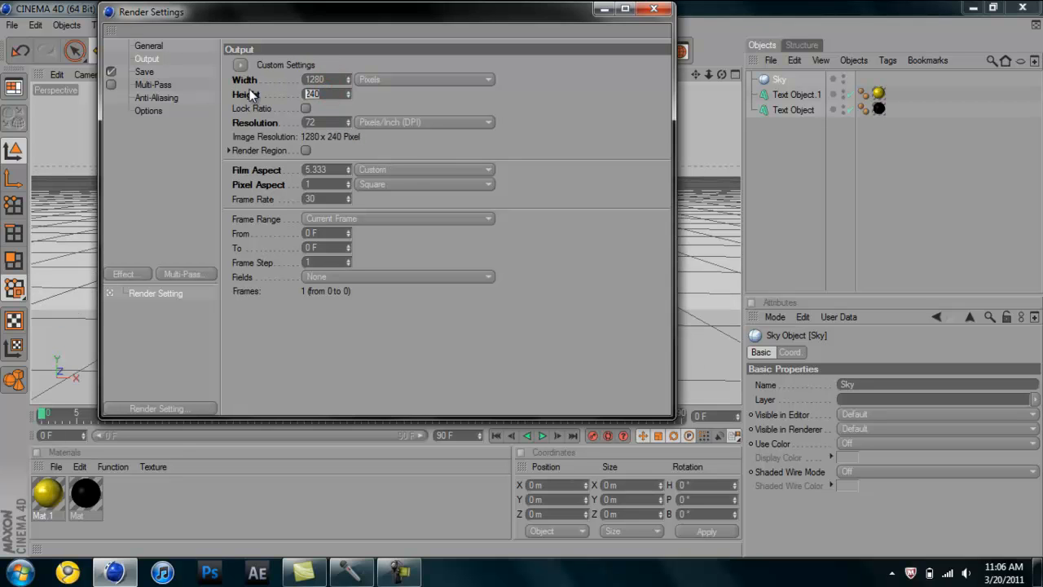
{"action": "type", "text": "720"}
Set the render to save to the desktop as "tutorial" in PNG format.
{"action": "left_click", "coordinate": [145, 72]}
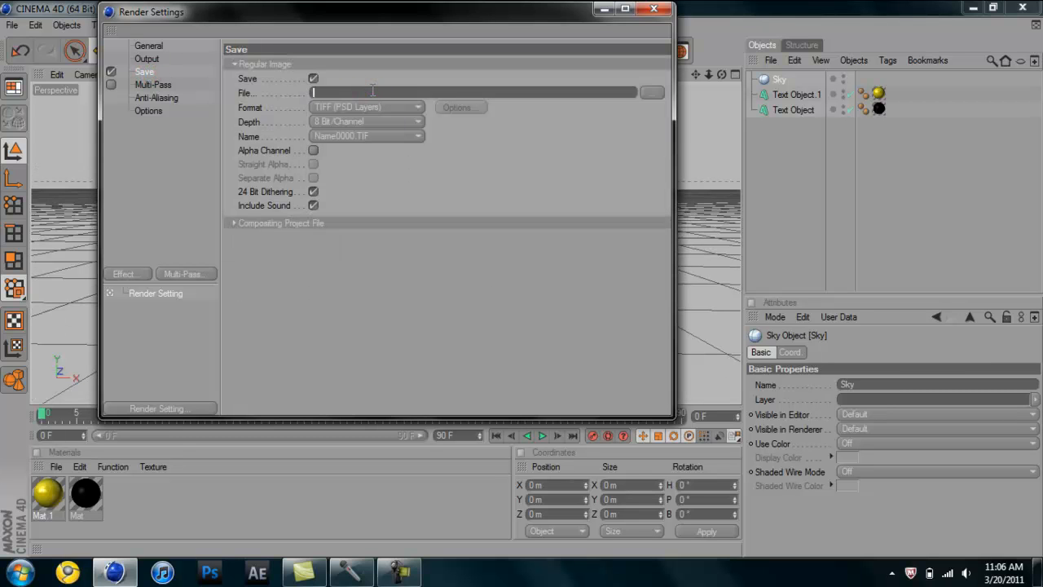
{"action": "type", "text": "tutorial"}
{"action": "left_click", "coordinate": [644, 92]}
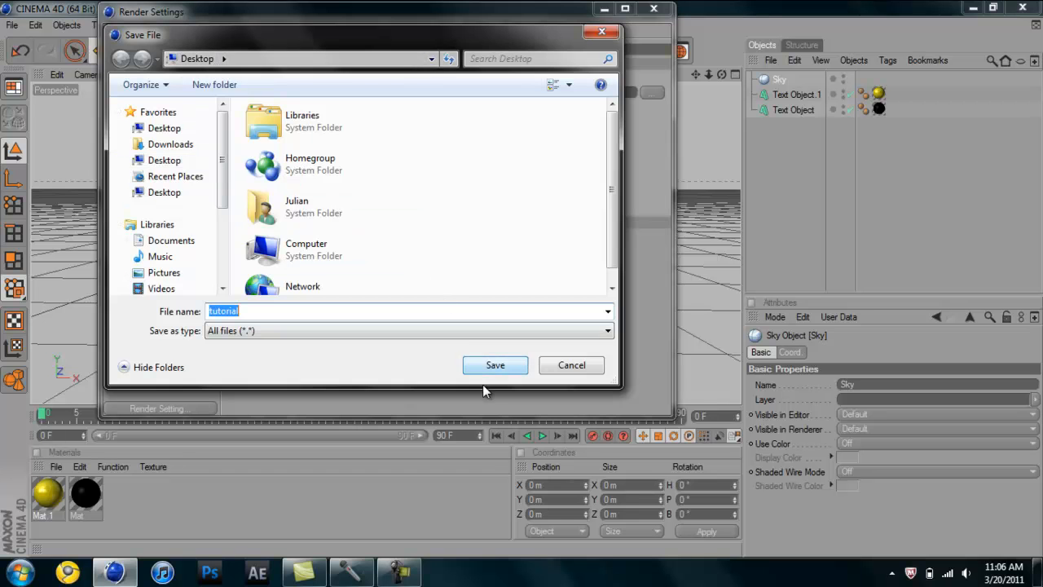
{"action": "left_click", "coordinate": [496, 366]}
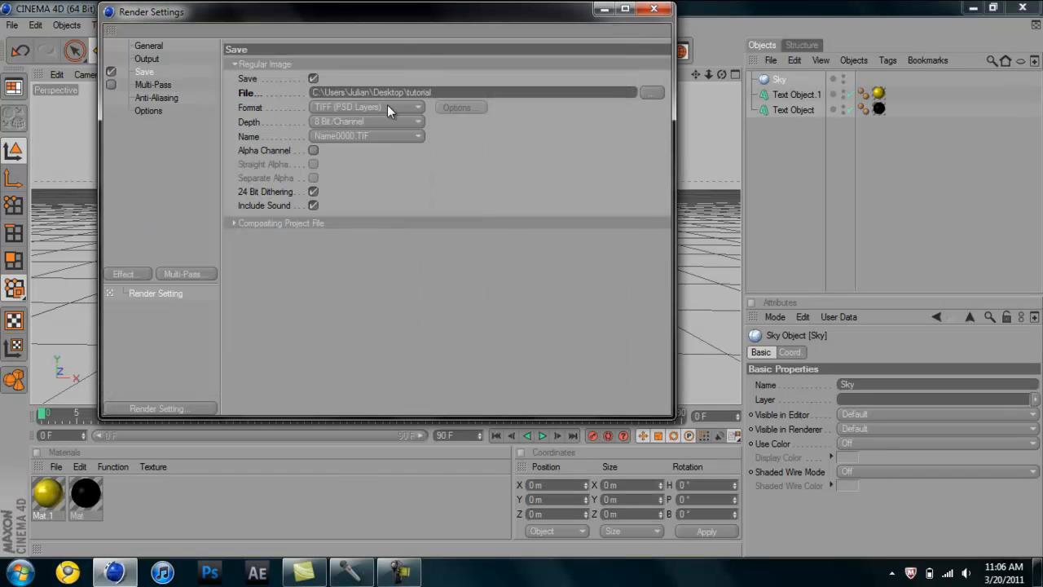
{"action": "left_click", "coordinate": [387, 107]}
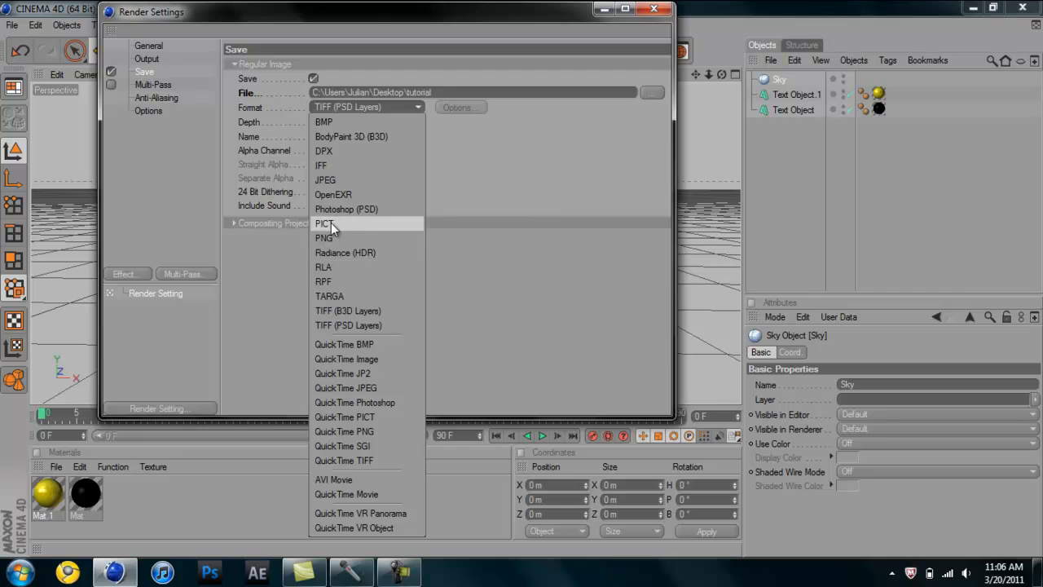
{"action": "left_click", "coordinate": [324, 238]}
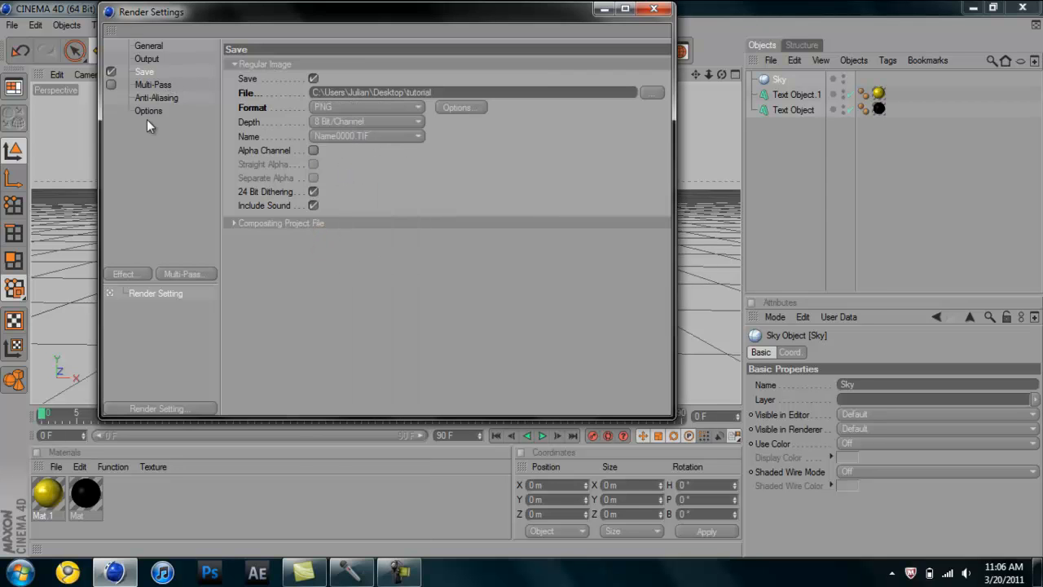
{"action": "left_click", "coordinate": [654, 9]}
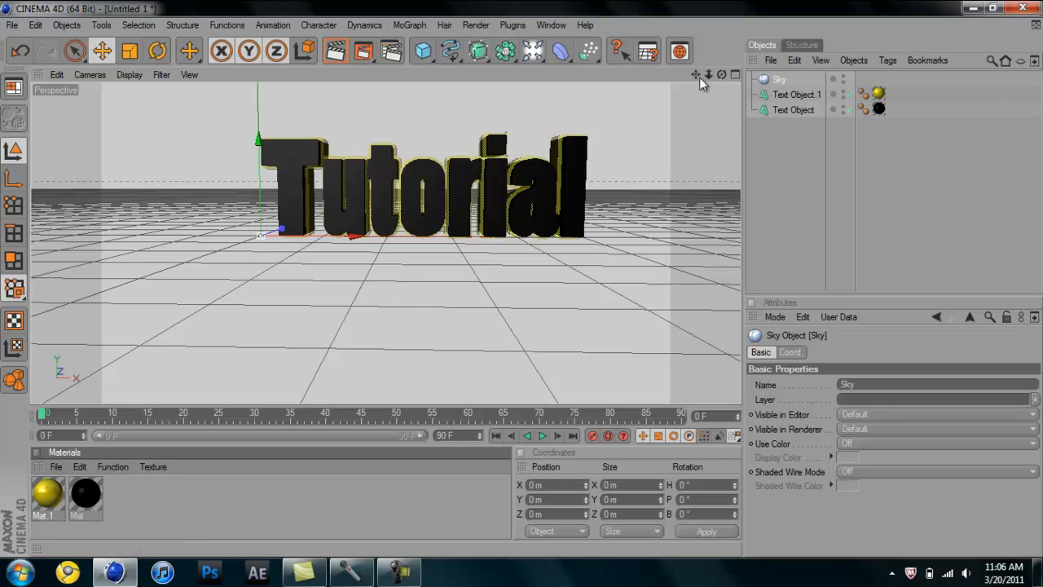
Render the Tutorial text, filling most of the frame's width, to the Picture Viewer and close the viewer.
{"action": "left_click_drag", "start_coordinate": [707, 73], "coordinate": [524, 286]}
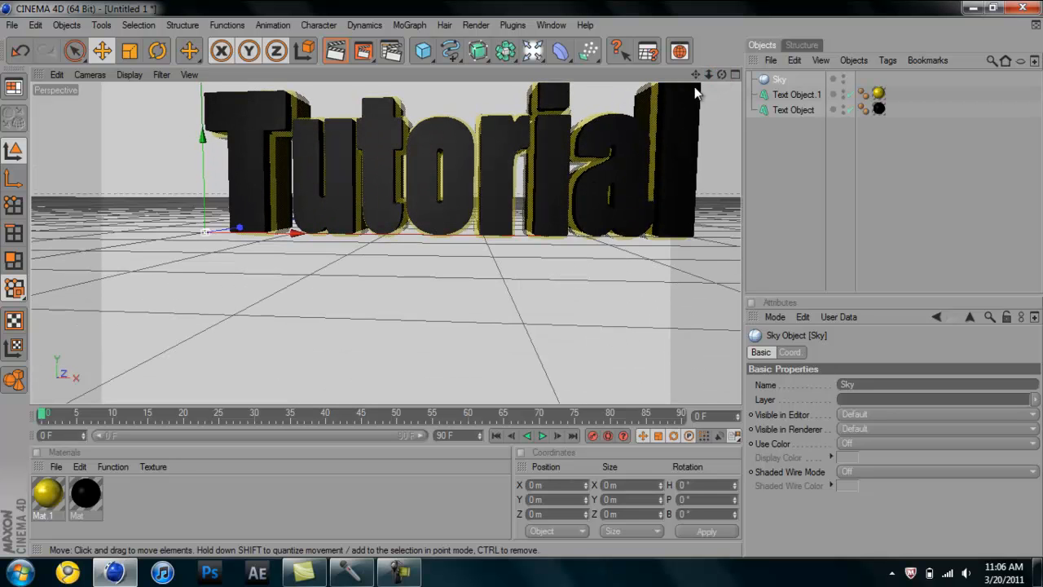
{"action": "left_click_drag", "start_coordinate": [695, 74], "coordinate": [538, 278]}
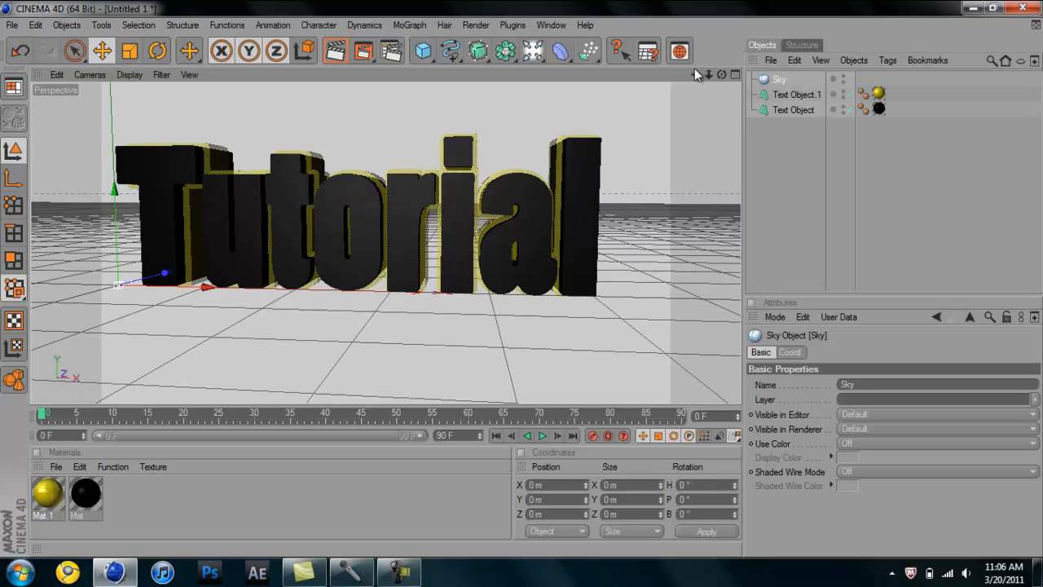
{"action": "left_click_drag", "start_coordinate": [719, 73], "coordinate": [520, 278]}
{"action": "left_click_drag", "start_coordinate": [697, 76], "coordinate": [726, 77]}
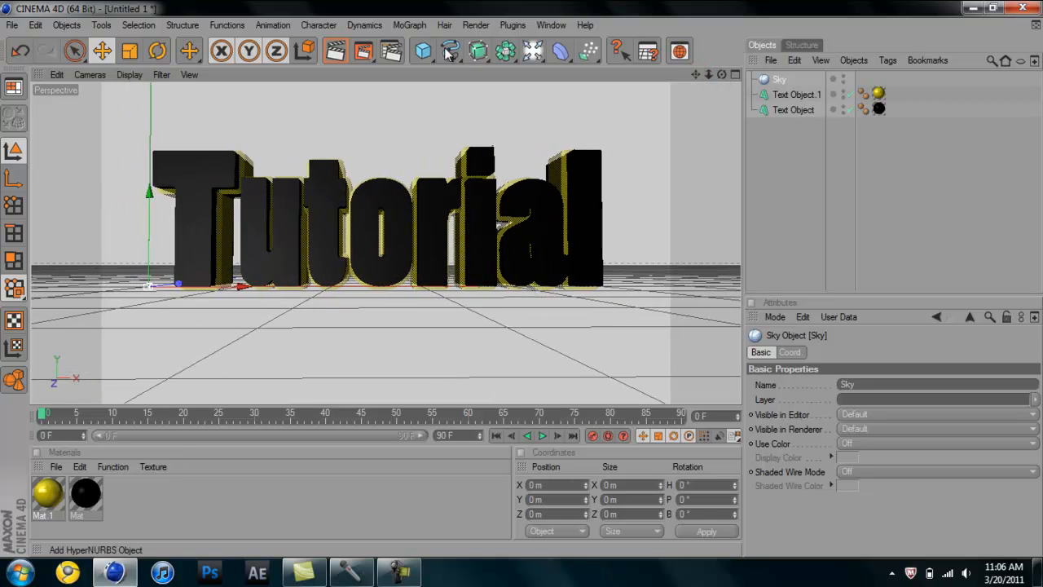
{"action": "left_click", "coordinate": [365, 52]}
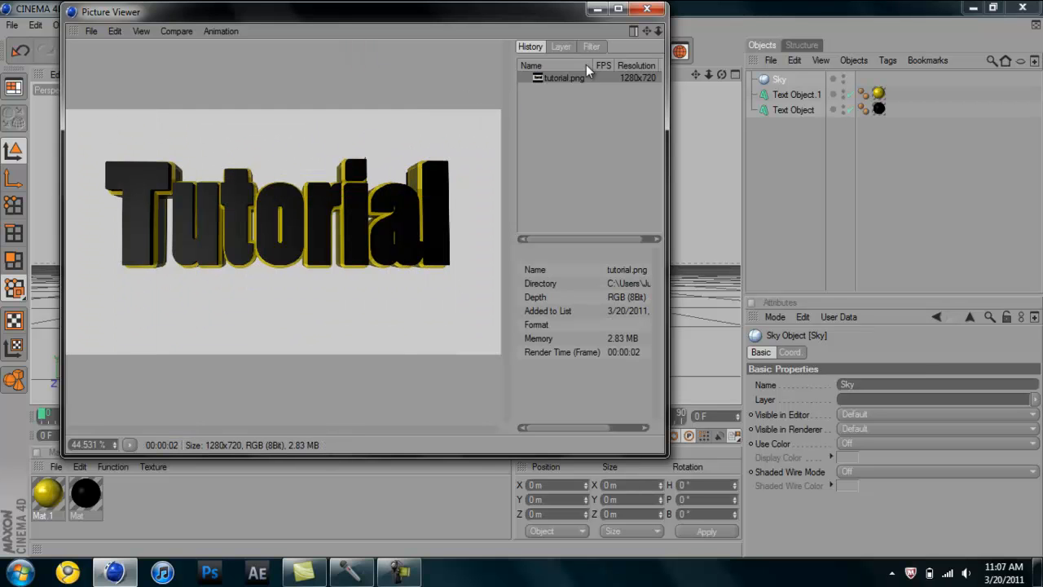
{"action": "left_click", "coordinate": [643, 8]}
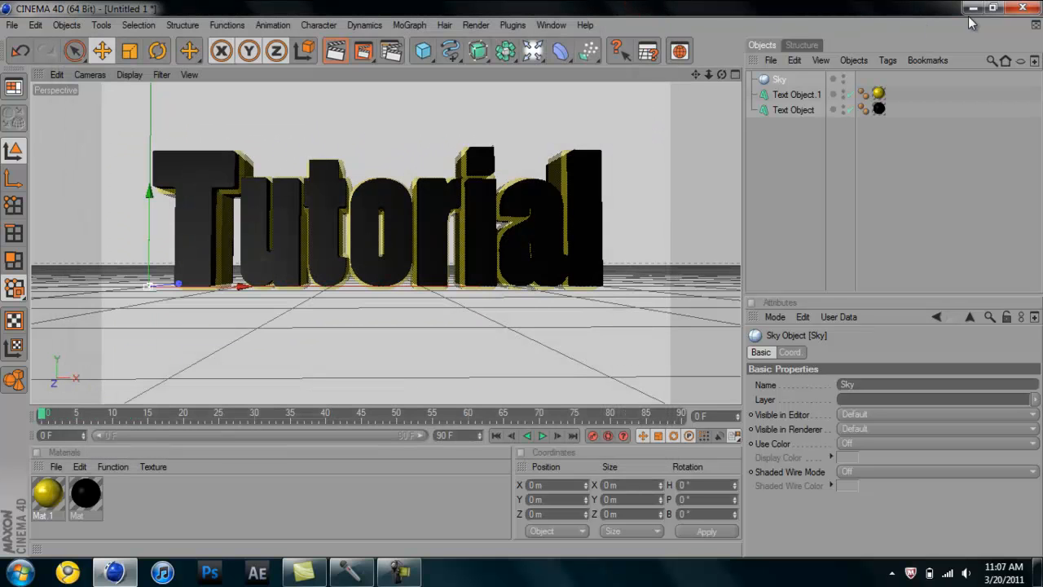
Quit CINEMA 4D without saving the project.
{"action": "left_click", "coordinate": [1023, 8]}
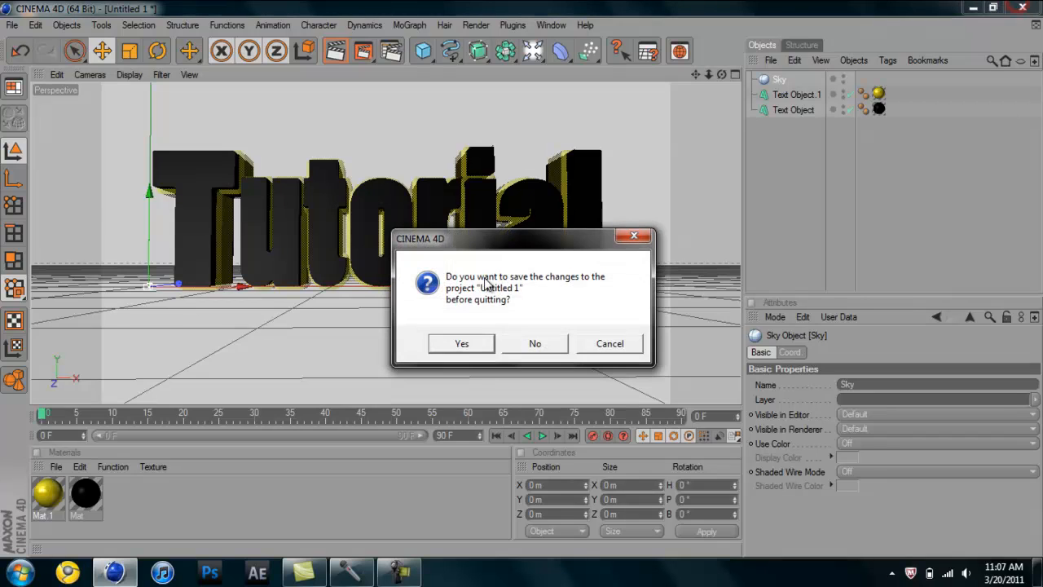
{"action": "left_click", "coordinate": [515, 344]}
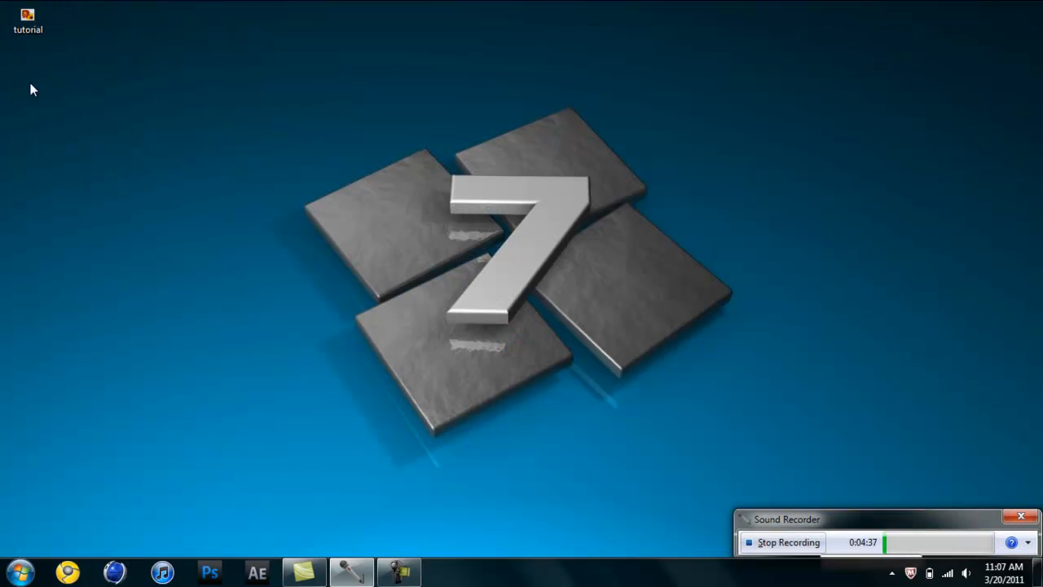
Switch to Photoshop and open the rendered image tutorial.png.
{"action": "left_click", "coordinate": [214, 573]}
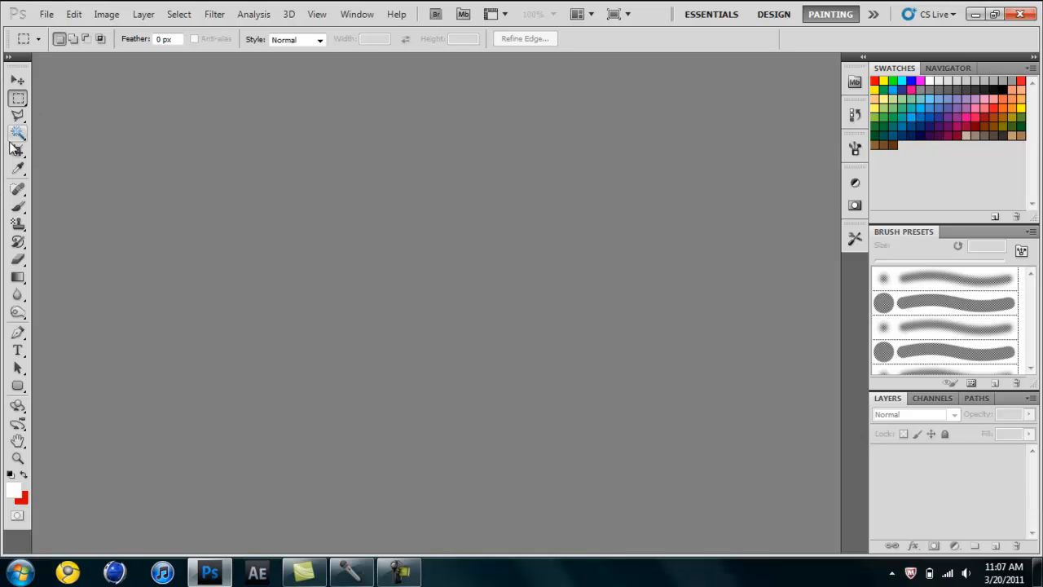
{"action": "left_click", "coordinate": [47, 13]}
{"action": "left_click", "coordinate": [57, 46]}
{"action": "left_click", "coordinate": [562, 187]}
{"action": "left_click", "coordinate": [685, 326]}
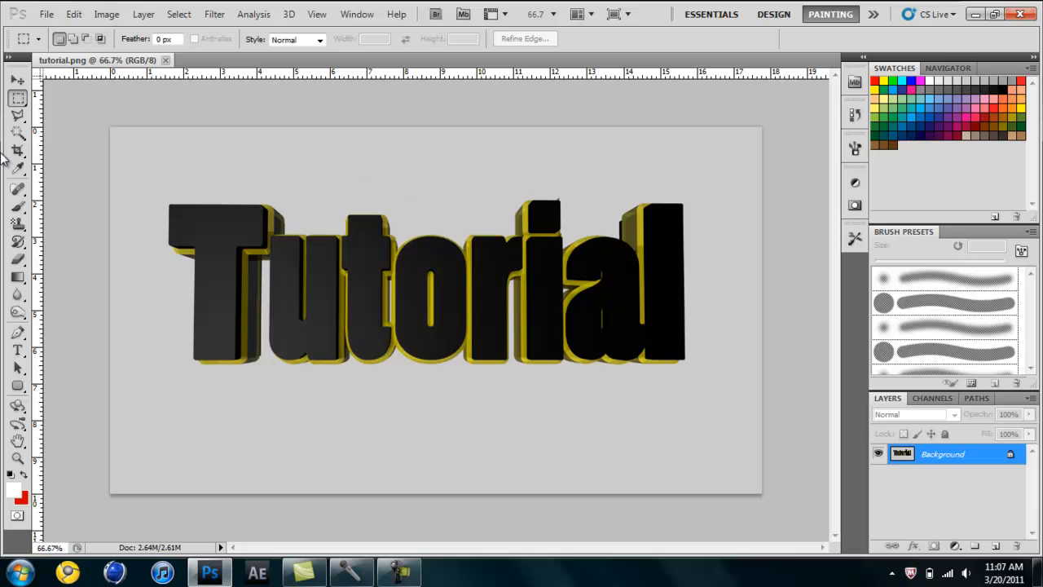
Try to isolate the text by selecting the light grey background around it with the Magic Wand tool.
{"action": "left_click", "coordinate": [17, 133]}
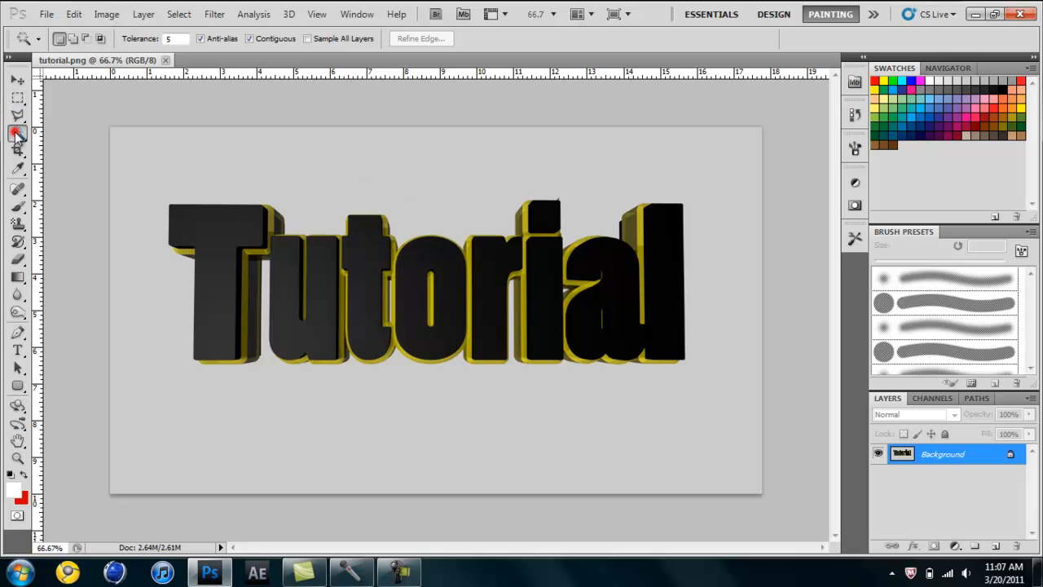
{"action": "left_click", "coordinate": [235, 177]}
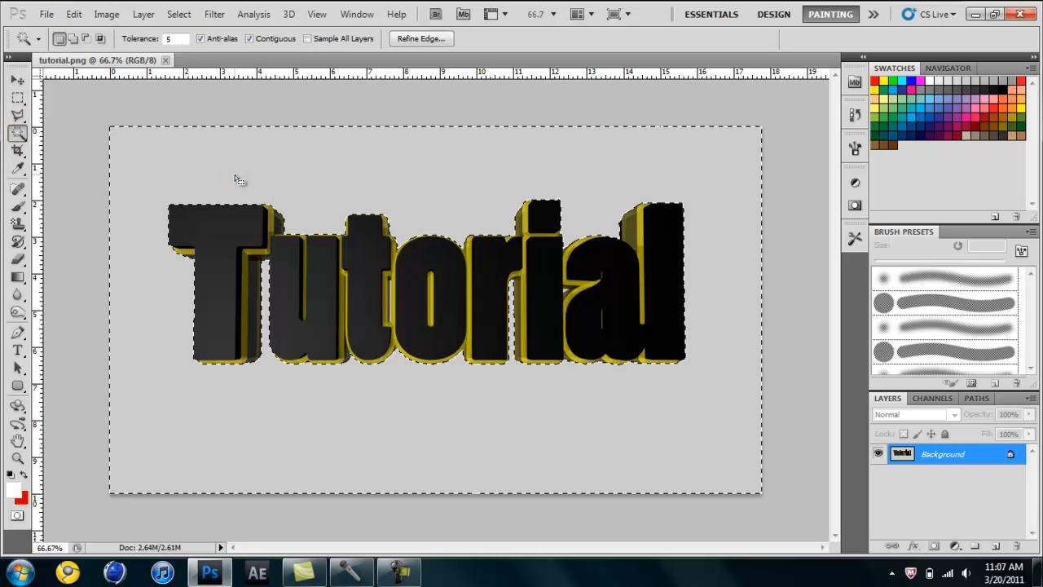
{"action": "key", "text": "shift+F5"}
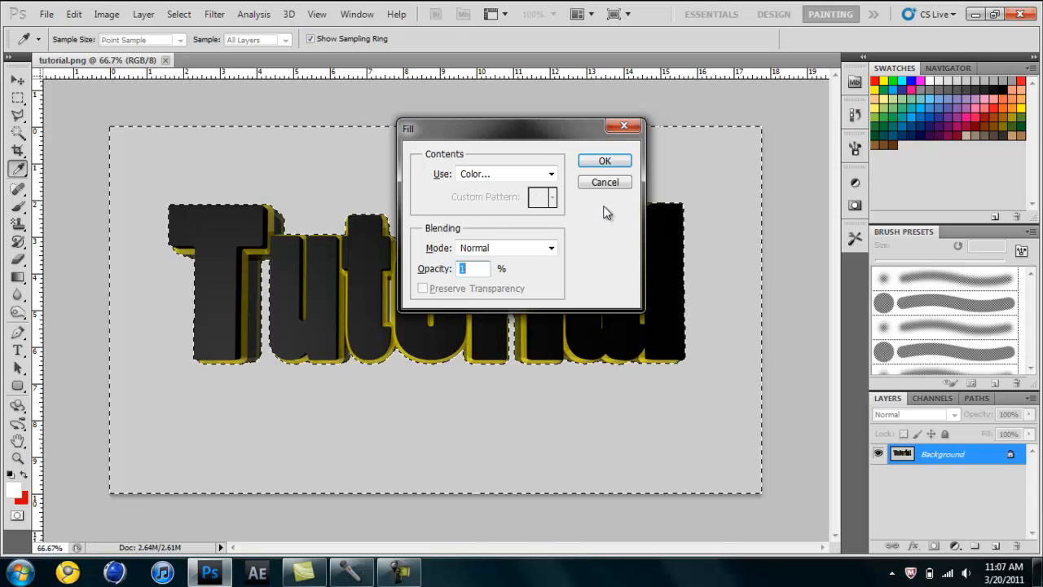
{"action": "left_click", "coordinate": [602, 182]}
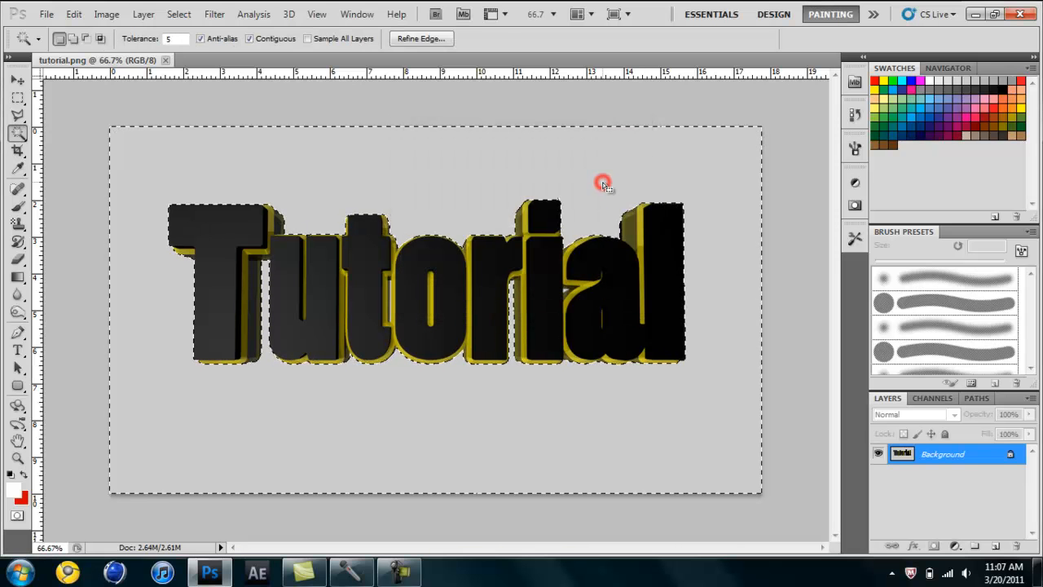
{"action": "left_click", "coordinate": [17, 79]}
{"action": "left_click", "coordinate": [169, 155]}
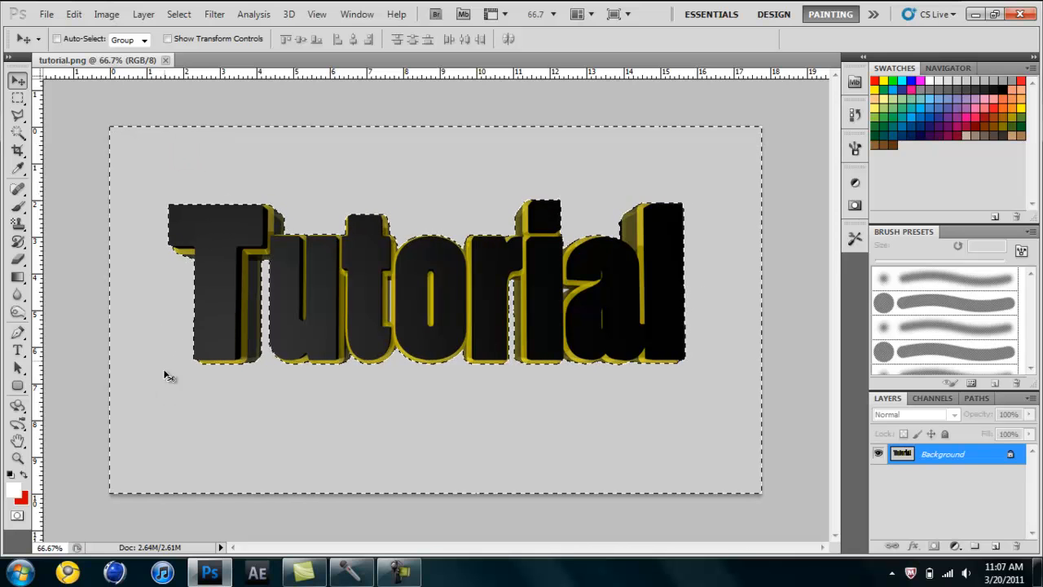
{"action": "left_click", "coordinate": [124, 102]}
Create a new 1366 x 768 pixel RGB document at 72 pixels/inch with transparent background contents.
{"action": "left_click", "coordinate": [47, 14]}
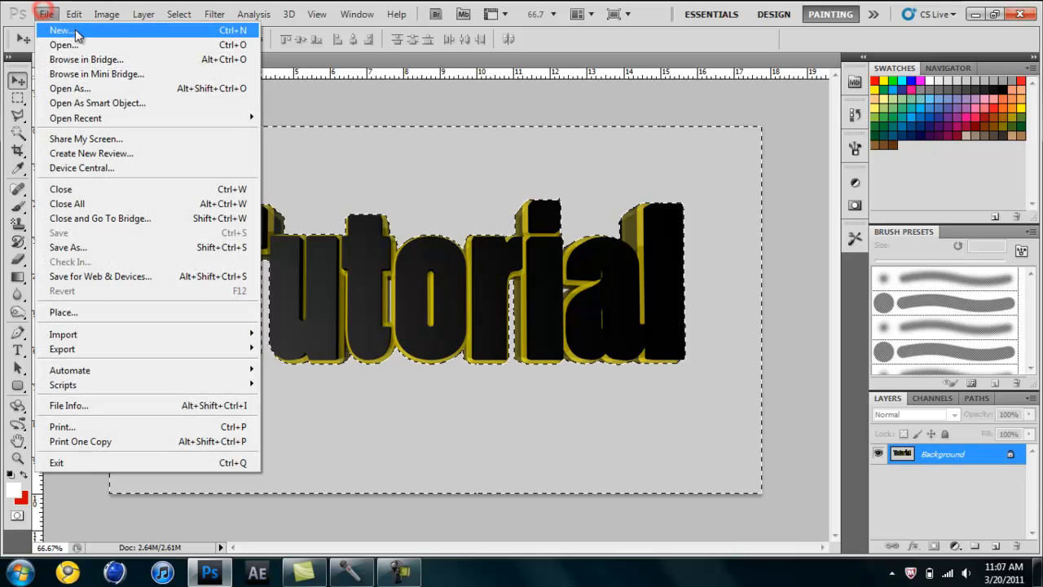
{"action": "left_click", "coordinate": [72, 31]}
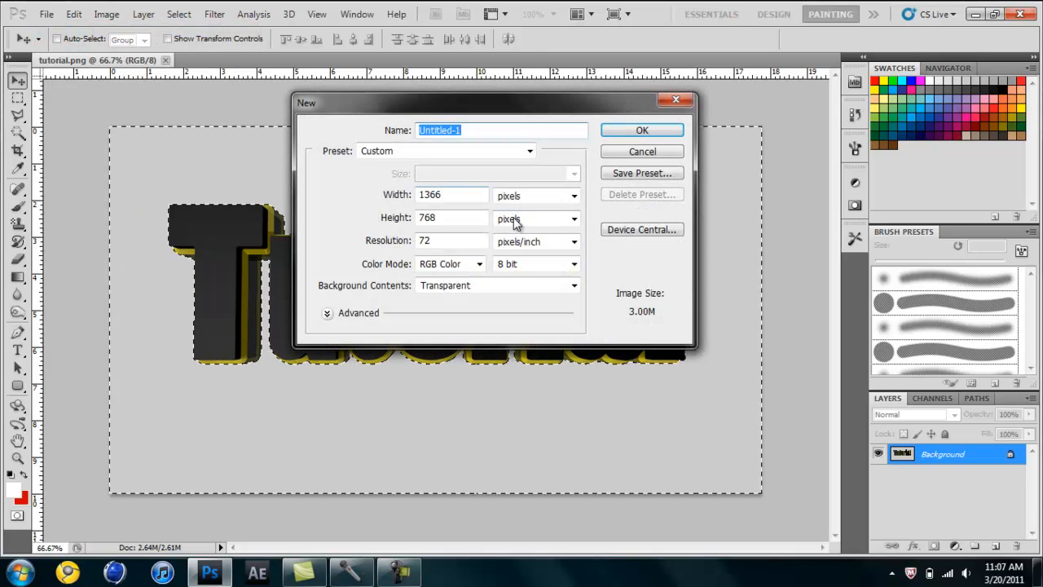
{"action": "left_click_drag", "start_coordinate": [470, 197], "coordinate": [404, 193]}
{"action": "left_click", "coordinate": [467, 198]}
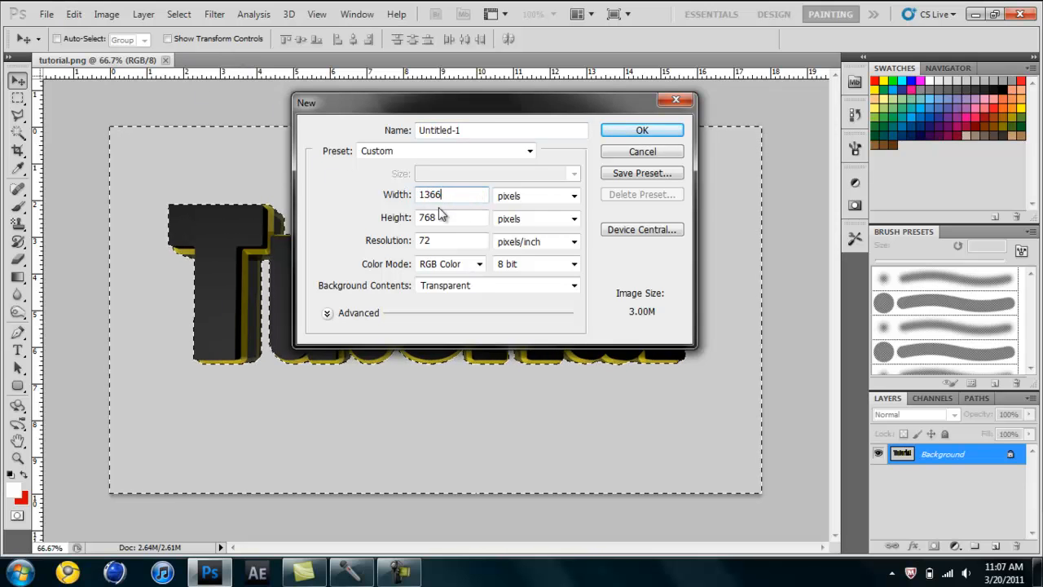
{"action": "left_click_drag", "start_coordinate": [458, 192], "coordinate": [365, 217]}
{"action": "left_click", "coordinate": [421, 193]}
{"action": "left_click", "coordinate": [463, 286]}
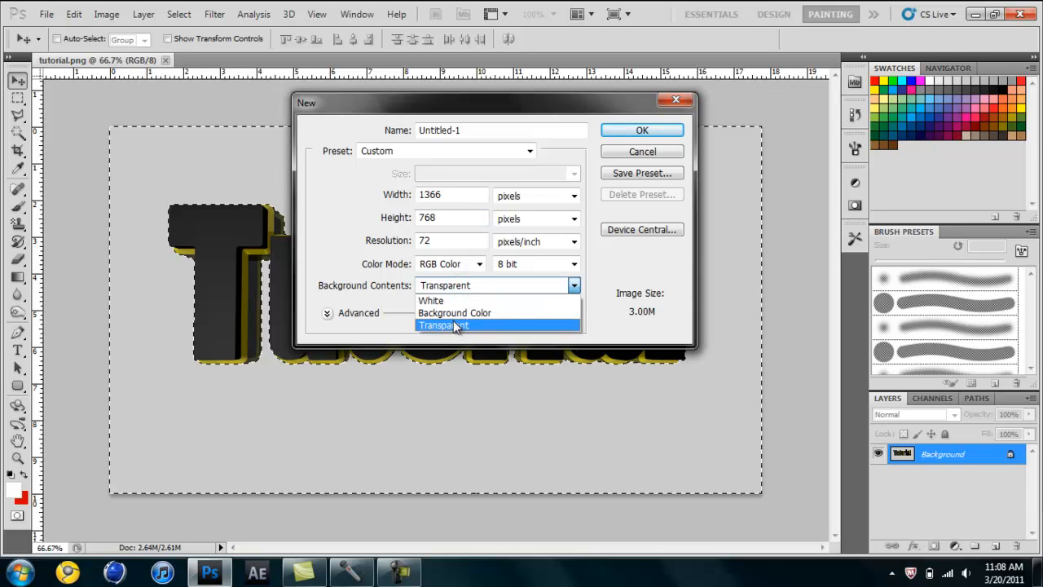
{"action": "left_click", "coordinate": [453, 326]}
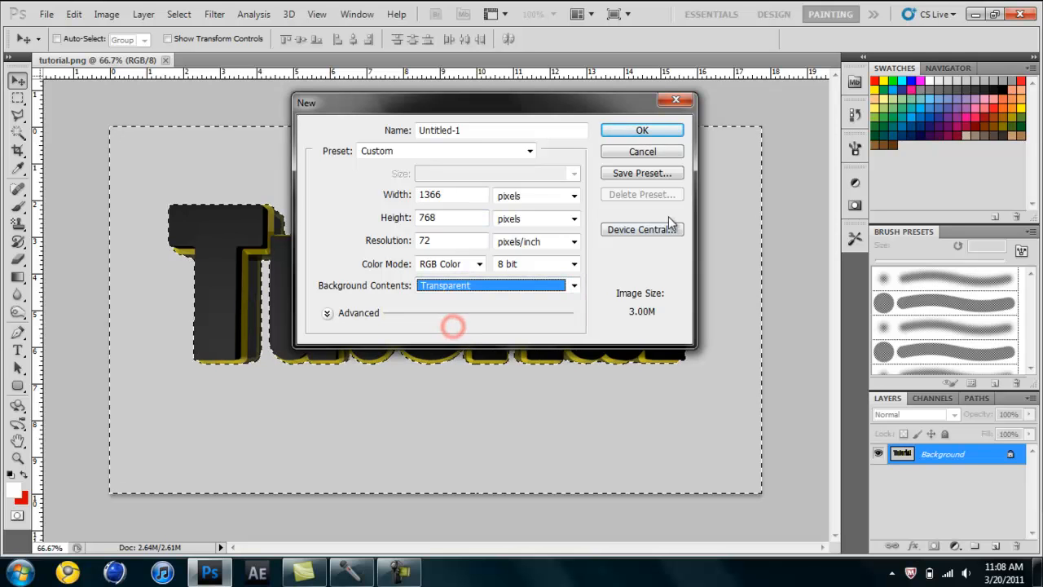
{"action": "left_click", "coordinate": [629, 133]}
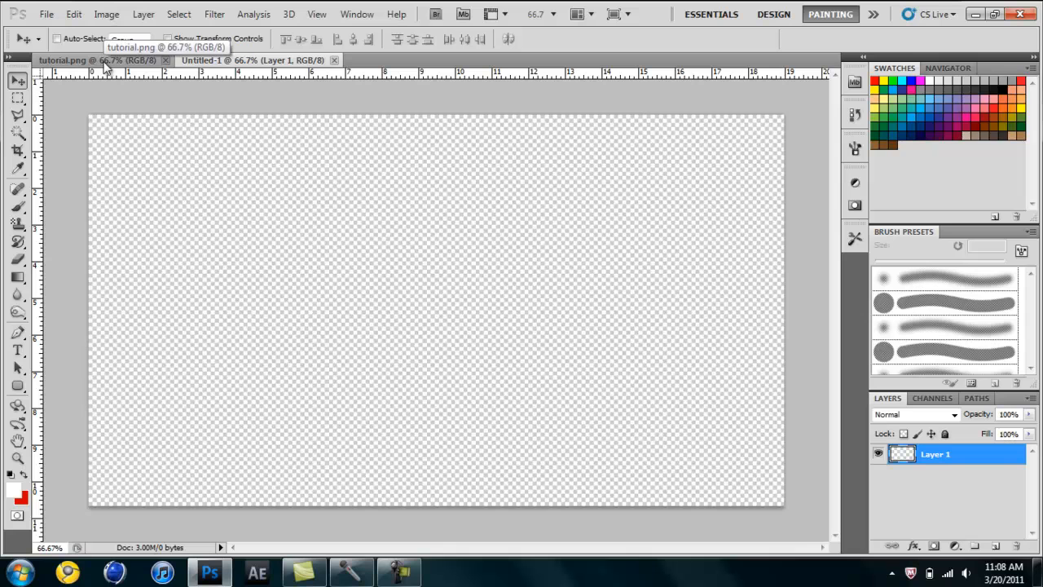
Return to the tutorial.png document and deselect its background selection.
{"action": "left_click", "coordinate": [104, 62]}
{"action": "left_click", "coordinate": [178, 13]}
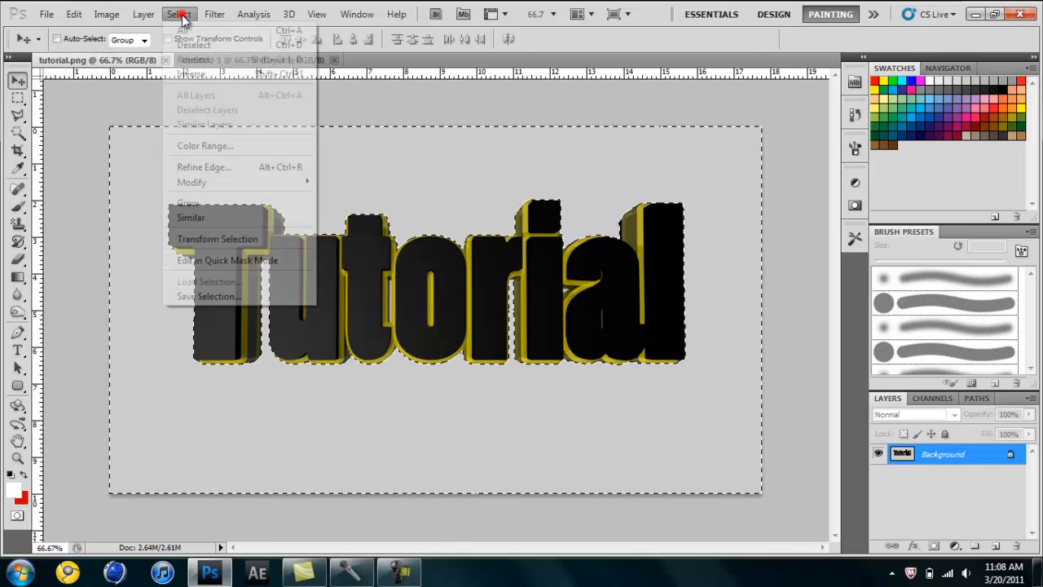
{"action": "left_click", "coordinate": [193, 45]}
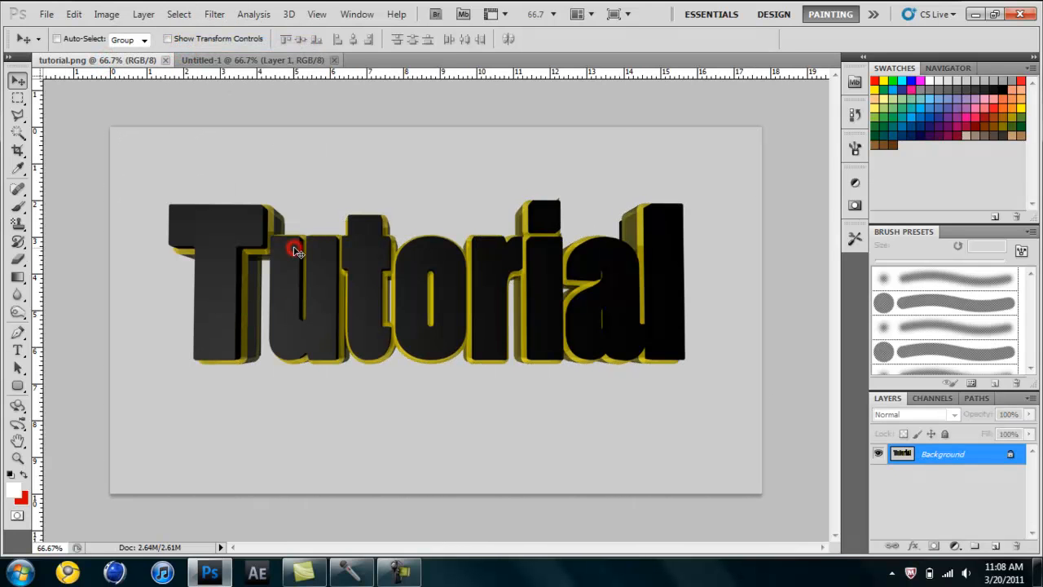
Copy the rendered text image from tutorial.png into the Untitled-1 document and position it within the canvas.
{"action": "left_click_drag", "start_coordinate": [269, 62], "coordinate": [452, 293]}
{"action": "left_click_drag", "start_coordinate": [372, 281], "coordinate": [307, 252]}
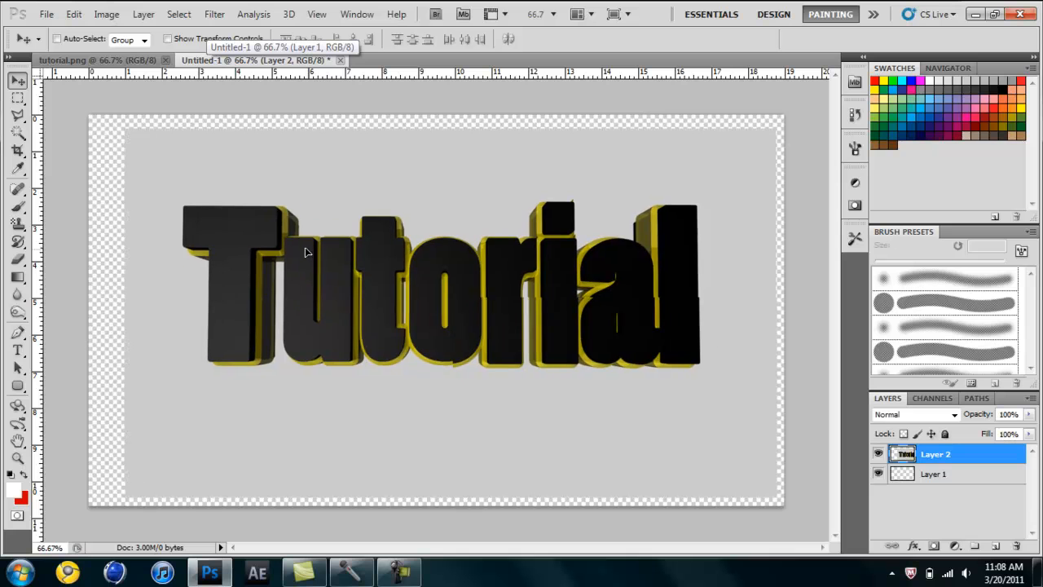
Select the light grey background around the text with the Magic Wand at a tolerance of 15 and delete it.
{"action": "left_click", "coordinate": [16, 134]}
{"action": "left_click", "coordinate": [153, 161]}
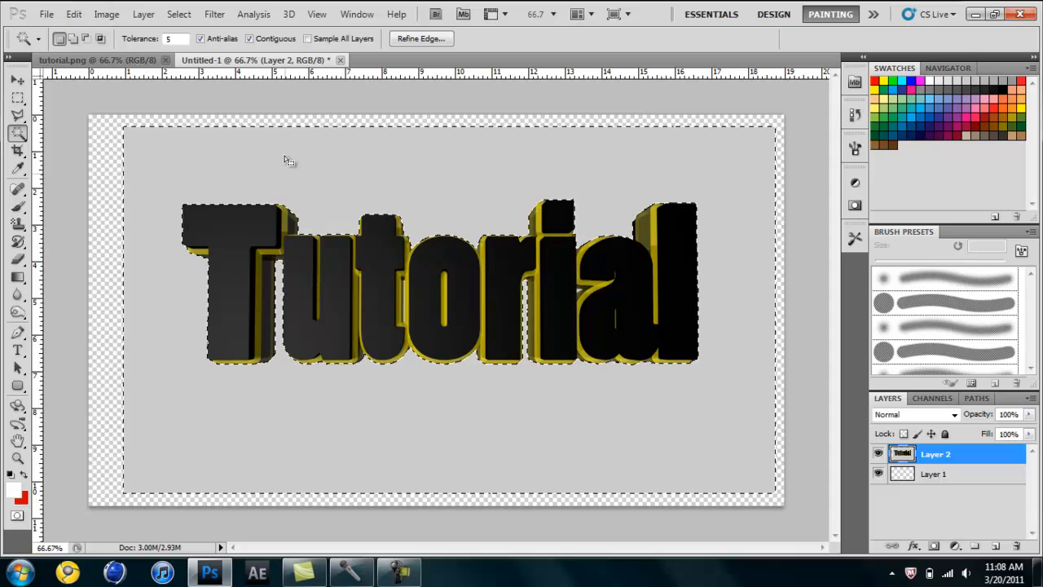
{"action": "left_click", "coordinate": [179, 39]}
{"action": "type", "text": "10"}
{"action": "key", "text": "Return"}
{"action": "left_click", "coordinate": [223, 151]}
{"action": "left_click", "coordinate": [232, 160]}
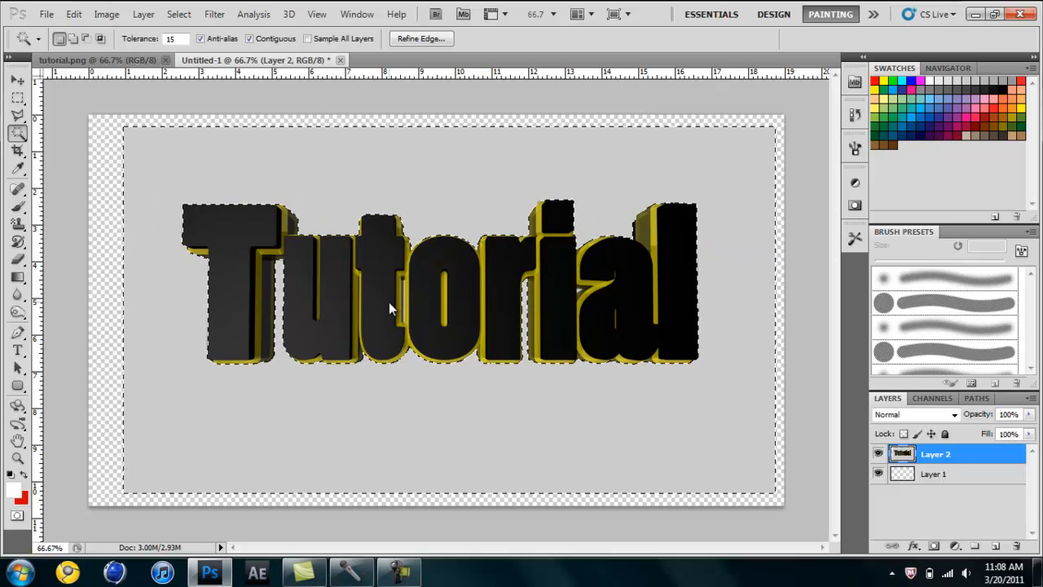
{"action": "key", "text": "Delete"}
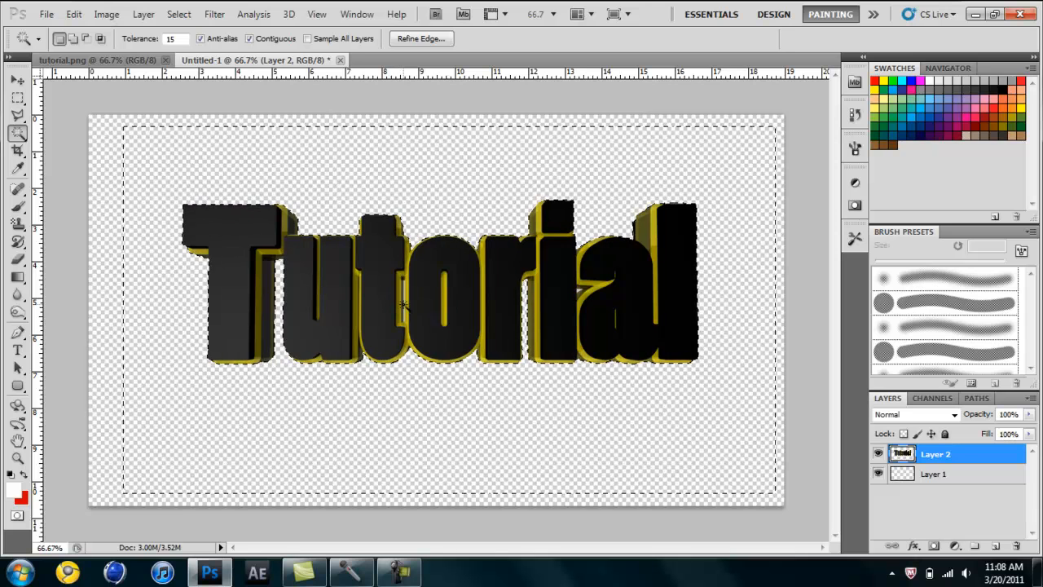
Set the Magic Wand tolerance to 5 and select the small gaps between the letters and the transparent area around the text.
{"action": "left_click", "coordinate": [403, 304]}
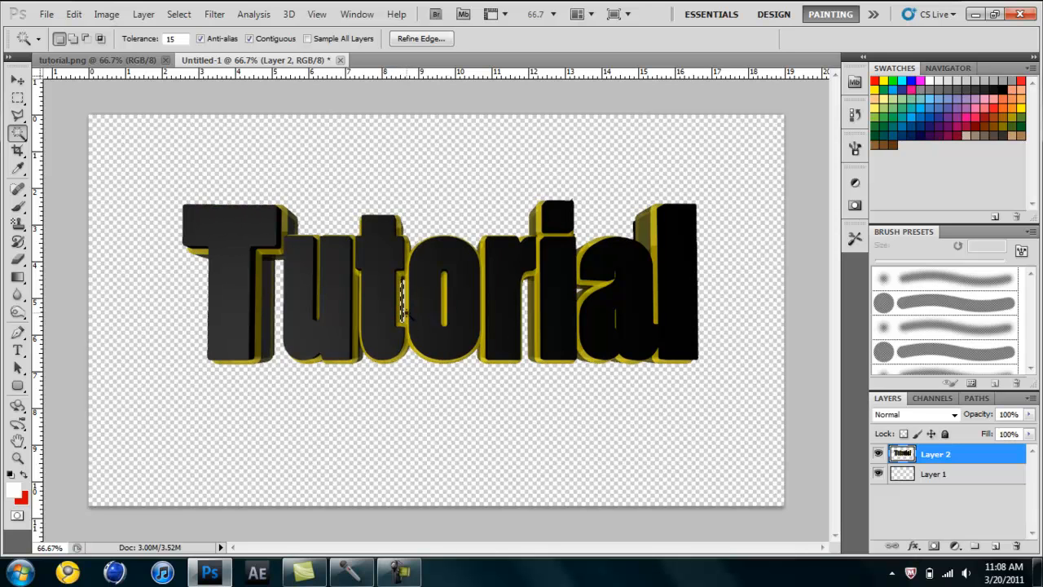
{"action": "left_click", "coordinate": [179, 39]}
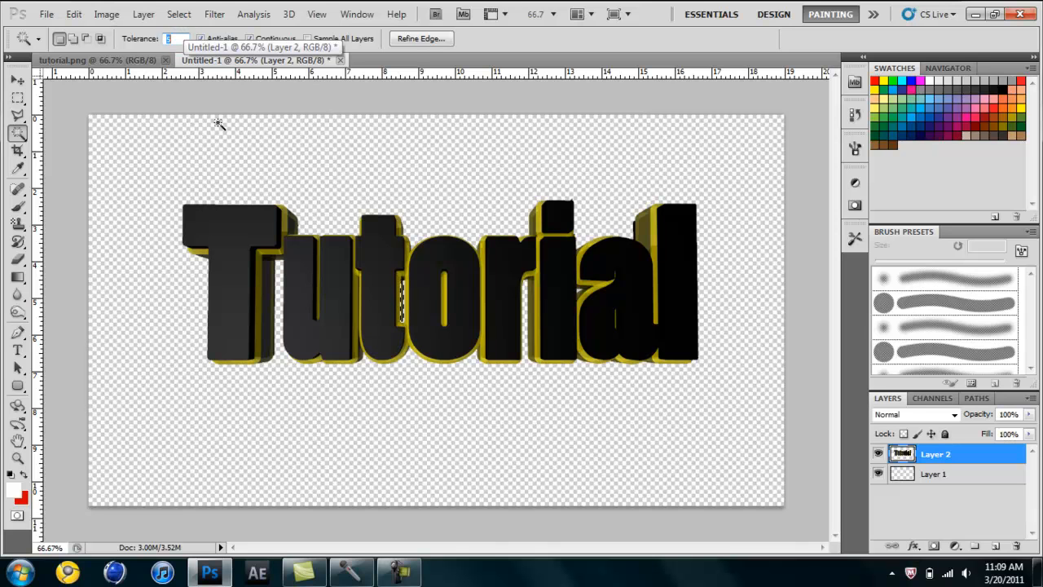
{"action": "left_click", "coordinate": [401, 302]}
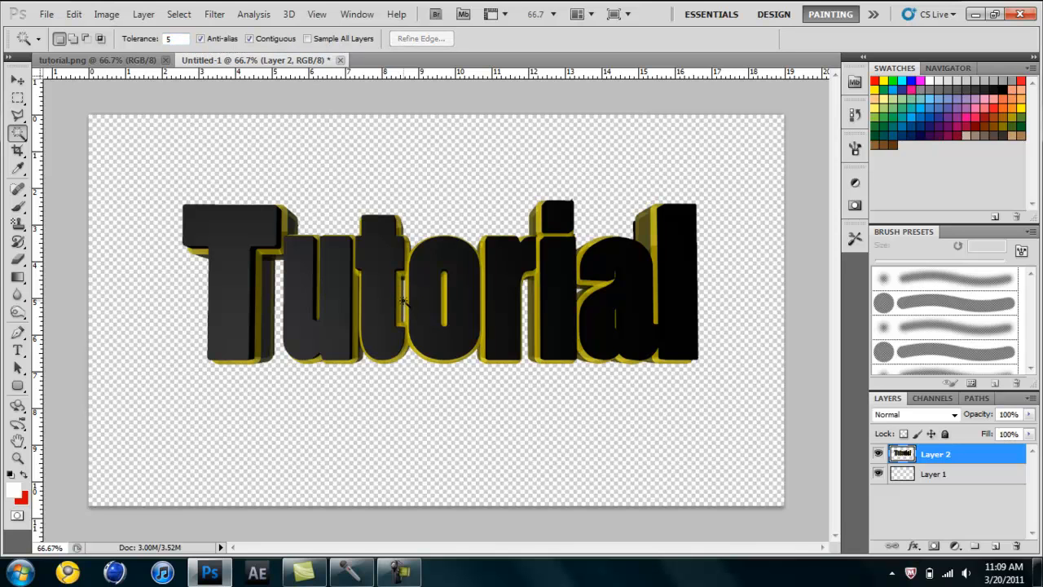
{"action": "left_click", "coordinate": [403, 303]}
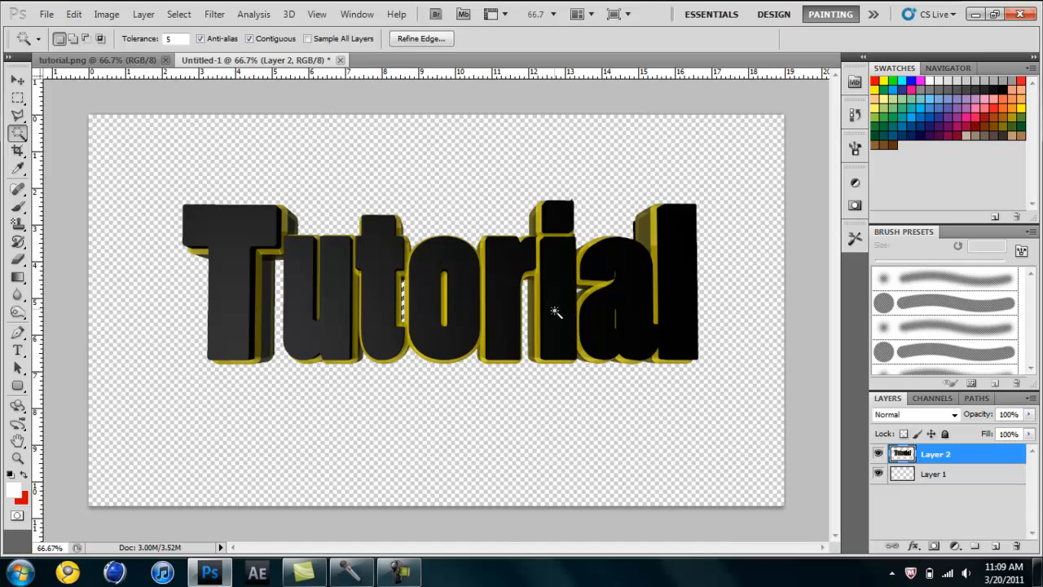
{"action": "left_click", "coordinate": [578, 295]}
{"action": "left_click", "coordinate": [397, 163]}
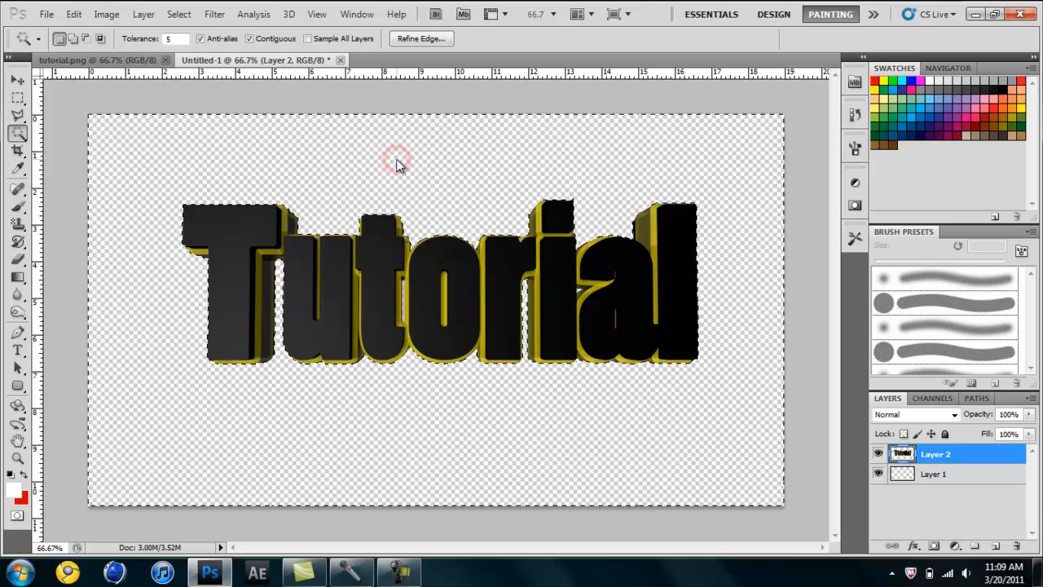
Deselect the area around the text and move the text layer slightly down on the canvas with the Move tool.
{"action": "left_click", "coordinate": [16, 80]}
{"action": "left_click", "coordinate": [236, 159]}
{"action": "mouse_move", "coordinate": [274, 215]}
{"action": "left_mouse_down"}
{"action": "mouse_move", "coordinate": [237, 158]}
{"action": "mouse_move", "coordinate": [292, 219]}
{"action": "left_mouse_up"}
{"action": "left_click", "coordinate": [190, 17]}
{"action": "left_click", "coordinate": [204, 45]}
{"action": "left_click_drag", "start_coordinate": [373, 304], "coordinate": [355, 318]}
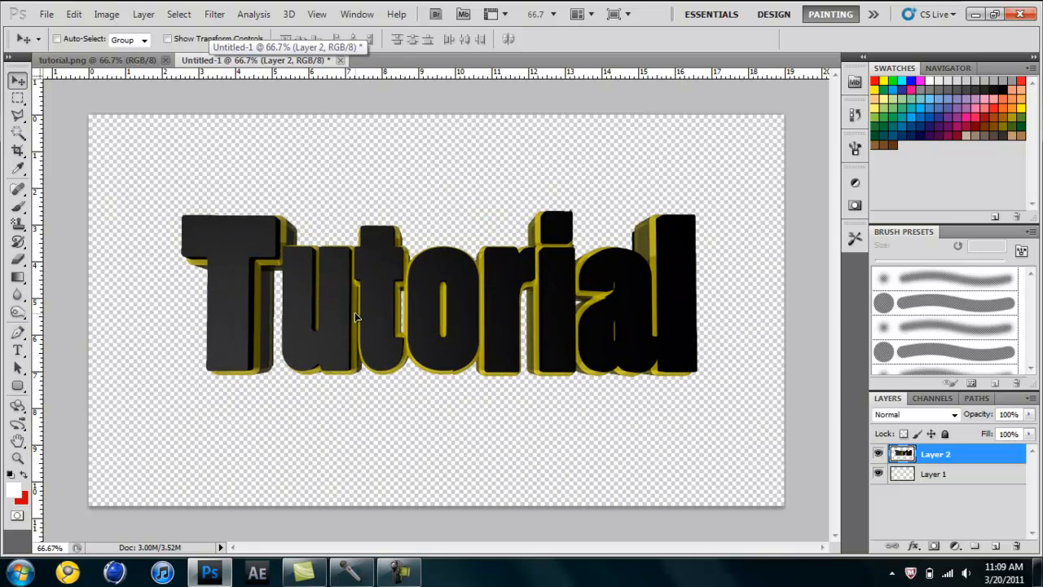
Resize the text layer freely with Free Transform, trying about 72% width by 65% height and about 10% width by 99% height.
{"action": "key", "text": "ctrl+t"}
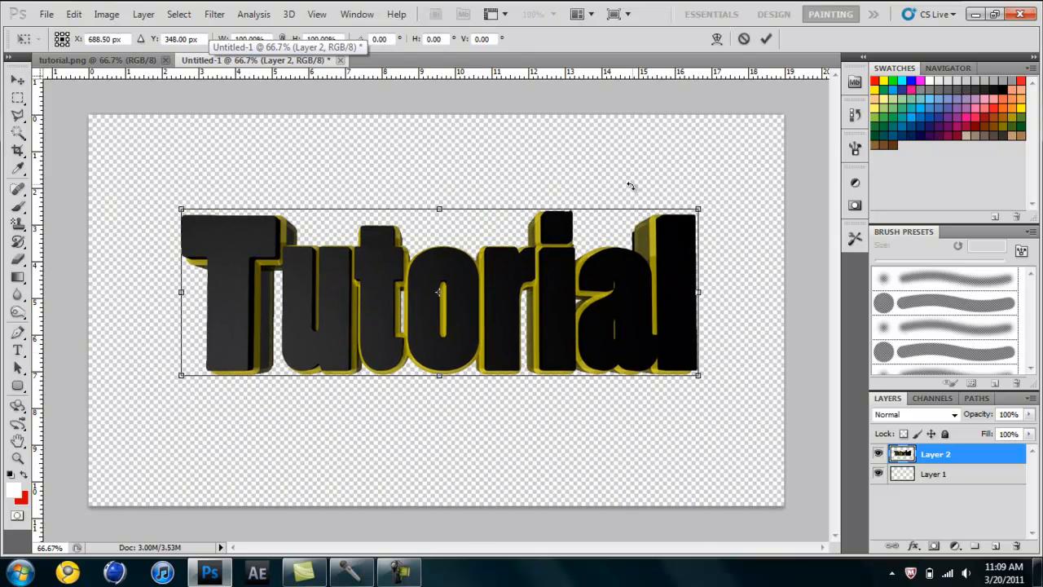
{"action": "left_click_drag", "start_coordinate": [702, 206], "coordinate": [561, 265]}
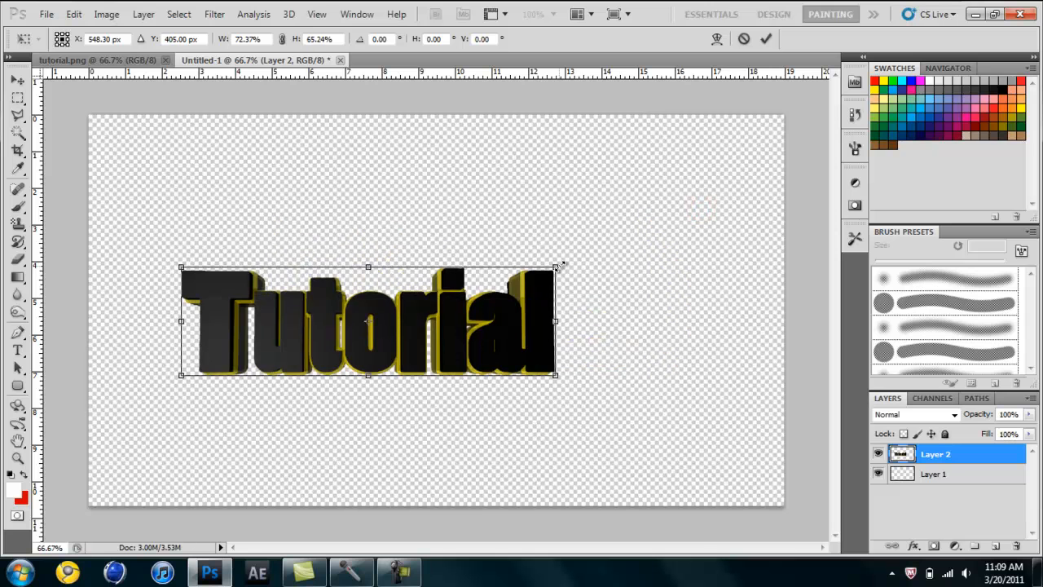
{"action": "left_click_drag", "start_coordinate": [610, 233], "coordinate": [244, 216]}
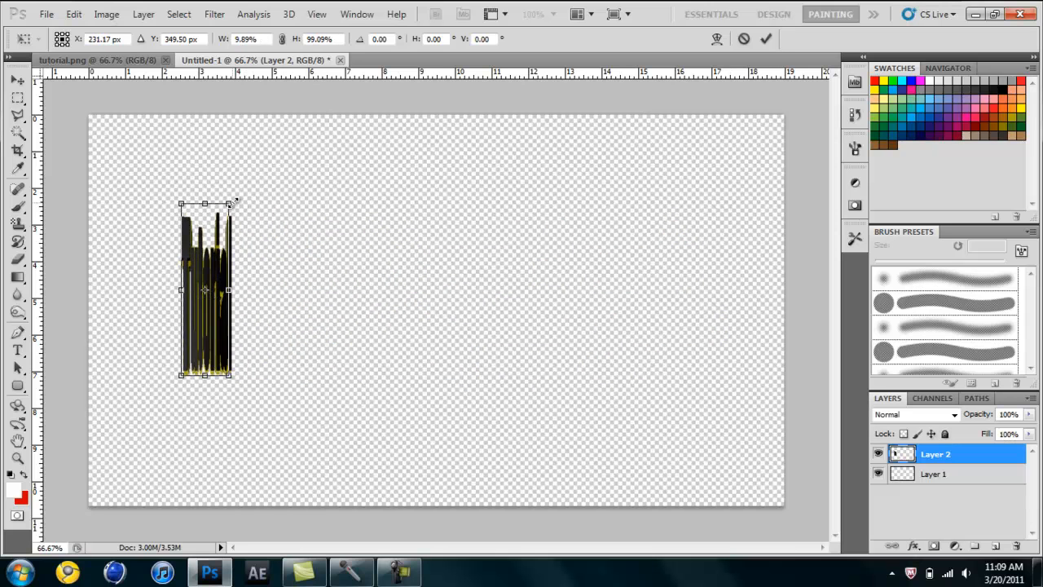